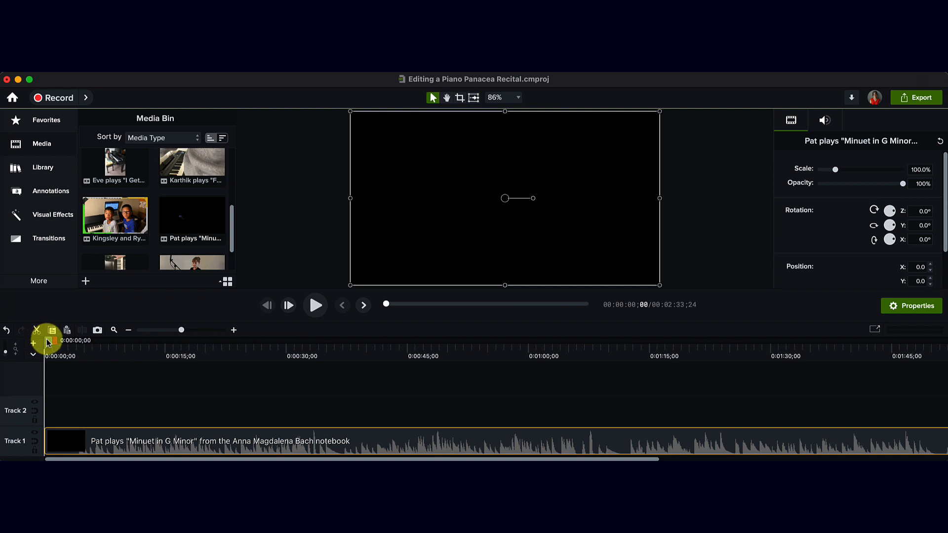
# Step: Scrub through the opening title of the "Minuet in G Minor" clip up to 0:00:04;12, where the performance is showing
pyautogui.moveTo(46, 340); pyautogui.dragTo(65, 344)
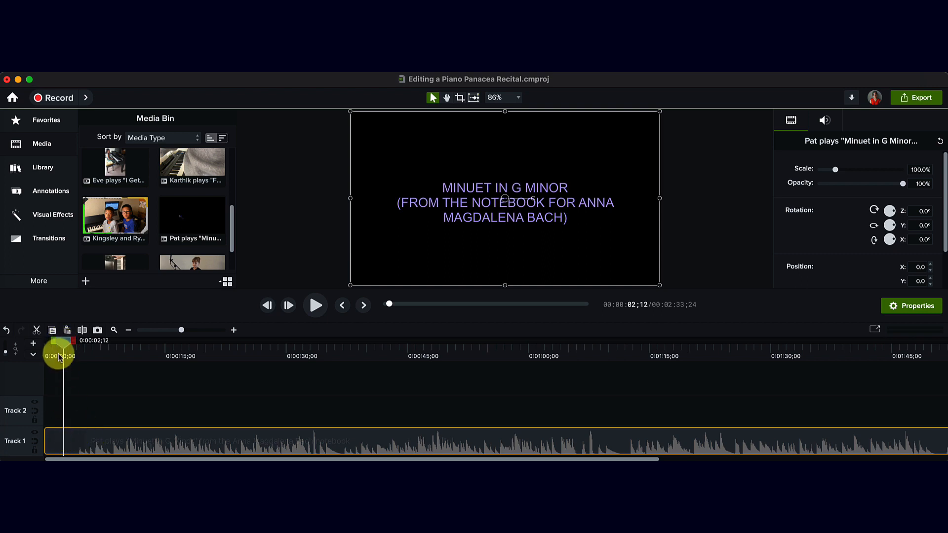
pyautogui.moveTo(64, 341); pyautogui.dragTo(81, 348)
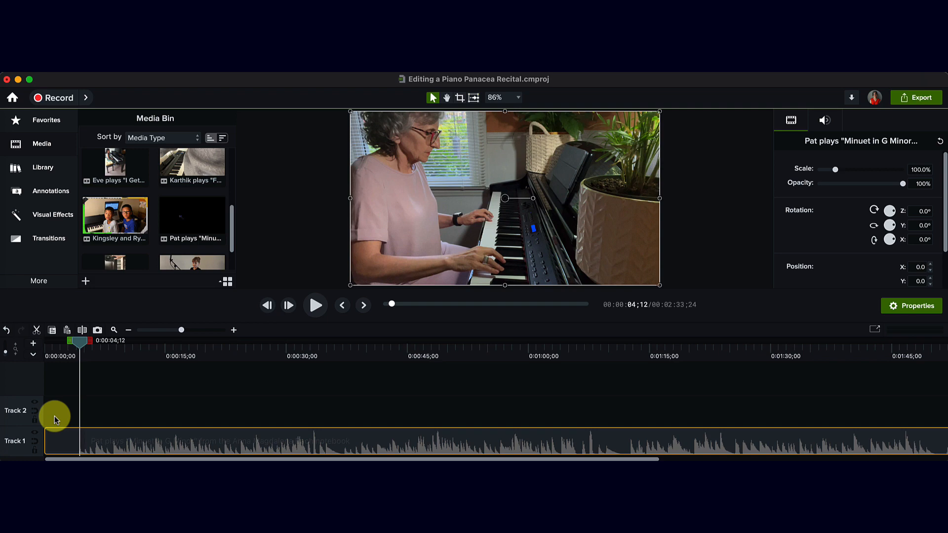
pyautogui.hscroll(2, 121, 444)
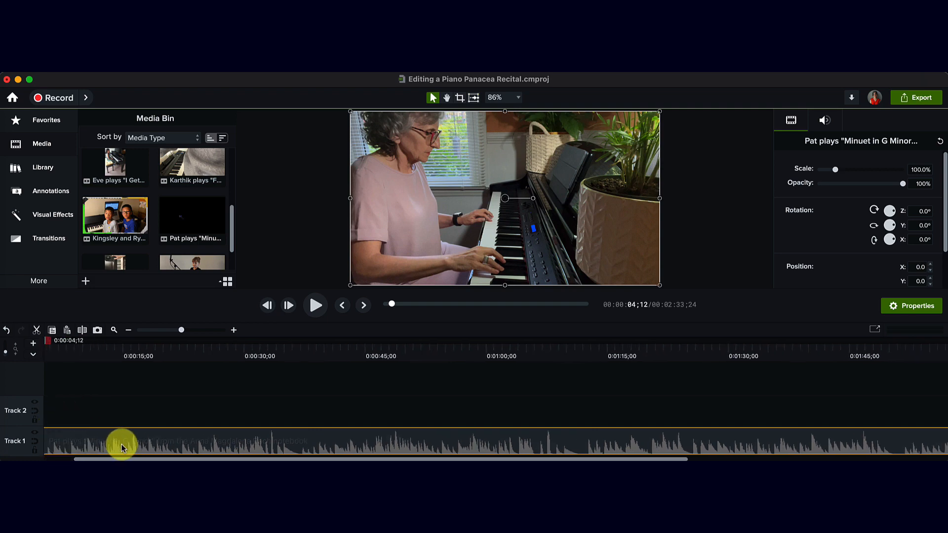
pyautogui.hscroll(-2, 121, 444)
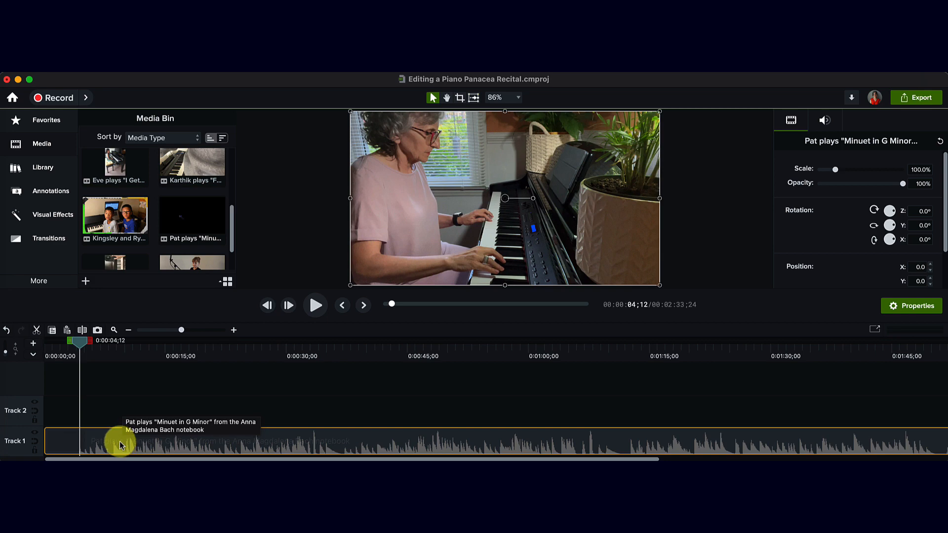
# Step: Add the "Part of Your World" video to Track 1 directly after the end of the "Minuet in G Minor" clip
pyautogui.hscroll(10, 120, 444)
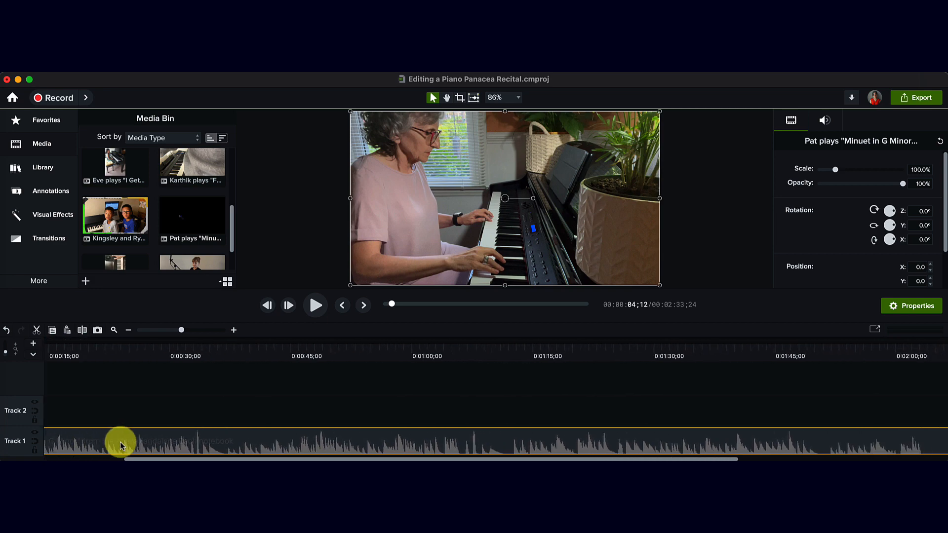
pyautogui.hscroll(10, 120, 443)
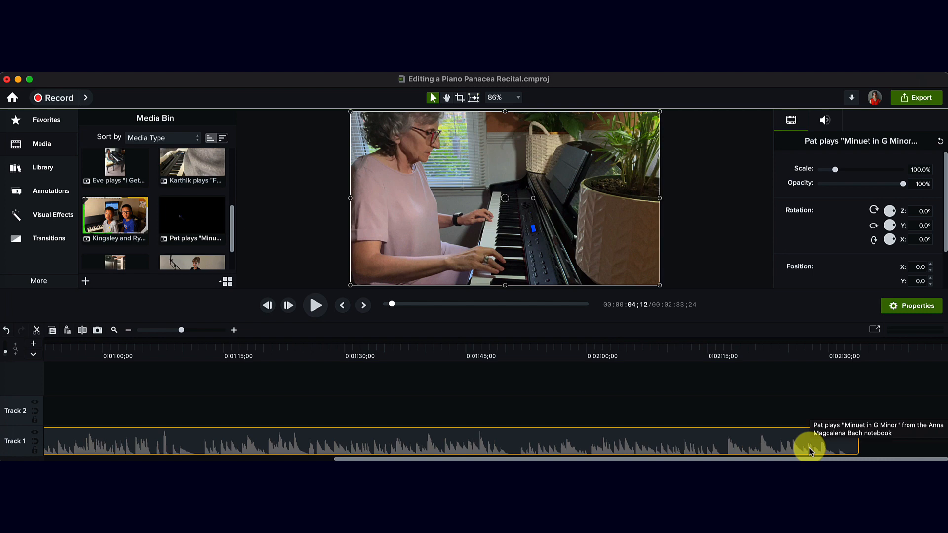
pyautogui.scroll(5, 152, 209)
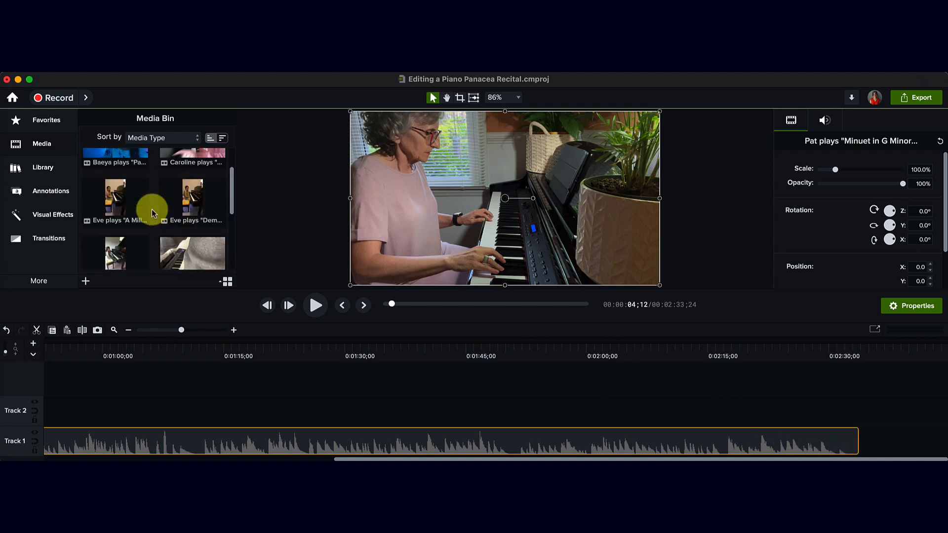
pyautogui.moveTo(118, 190); pyautogui.dragTo(858, 440)
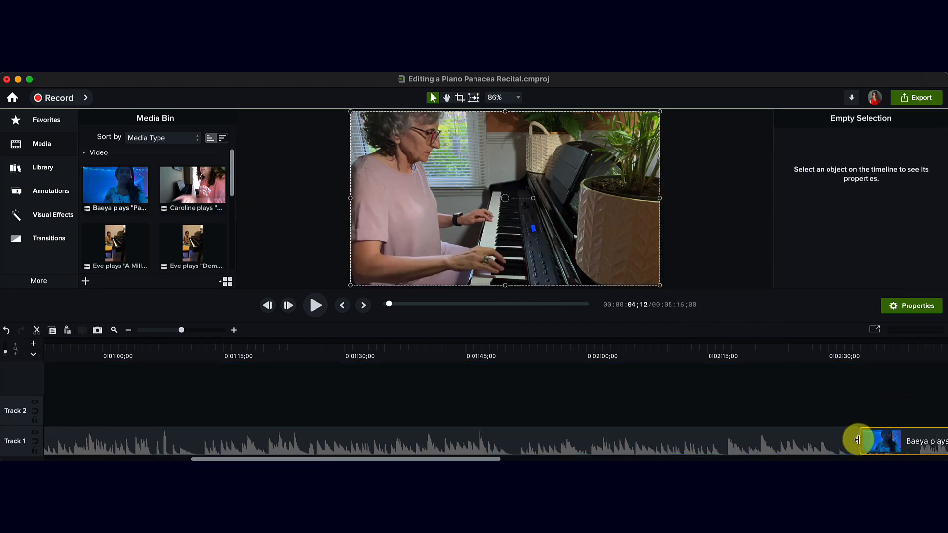
pyautogui.hscroll(2, 792, 460)
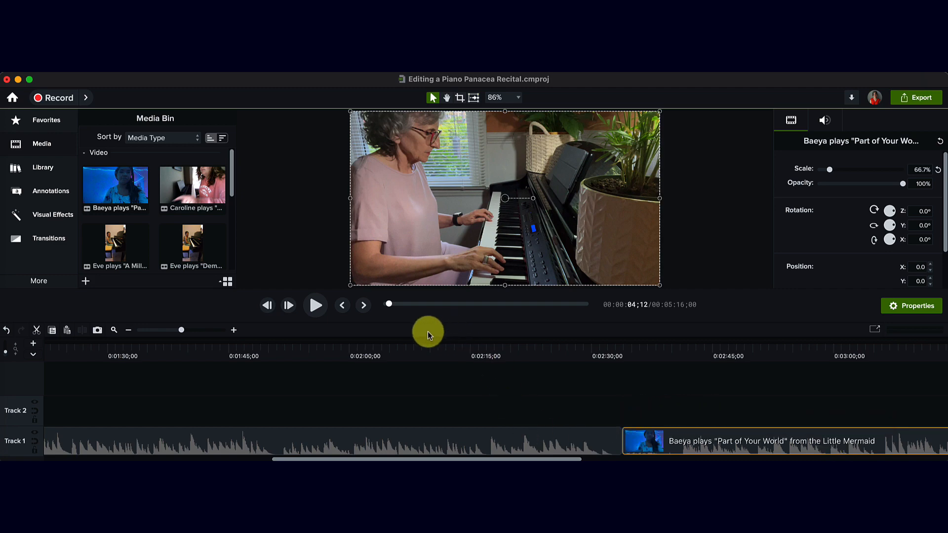
# Step: Deselect the clip and play the timeline from the beginning to review the title and the start of the performance
pyautogui.moveTo(100, 357); pyautogui.dragTo(26, 354)
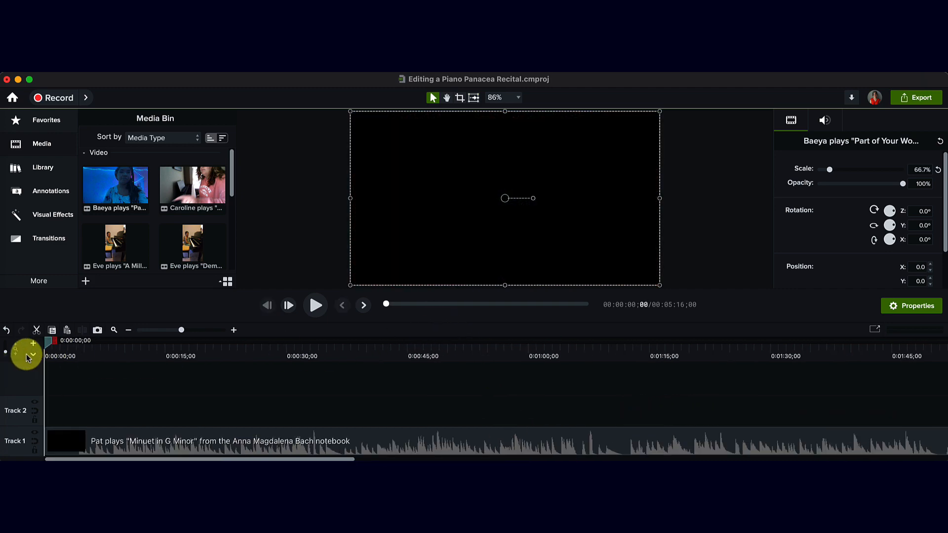
pyautogui.click(127, 380)
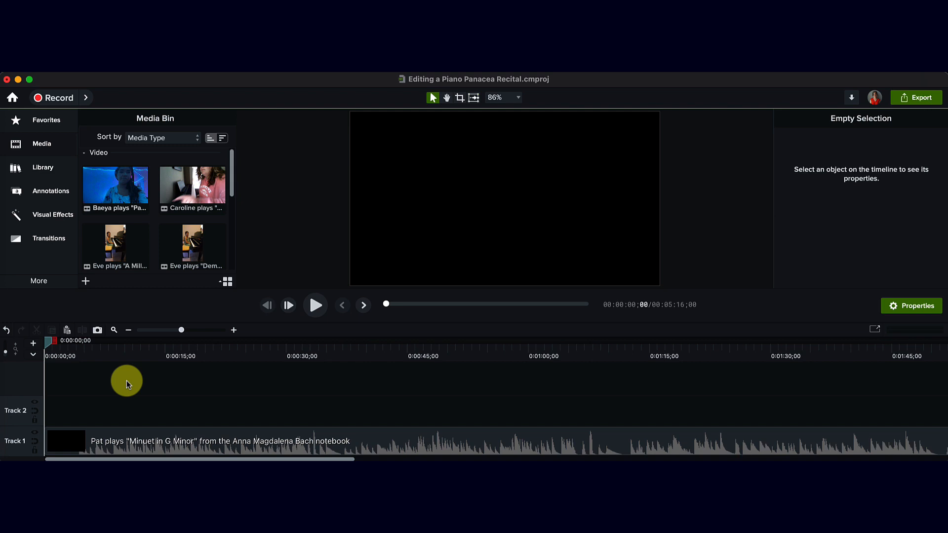
pyautogui.press('space')
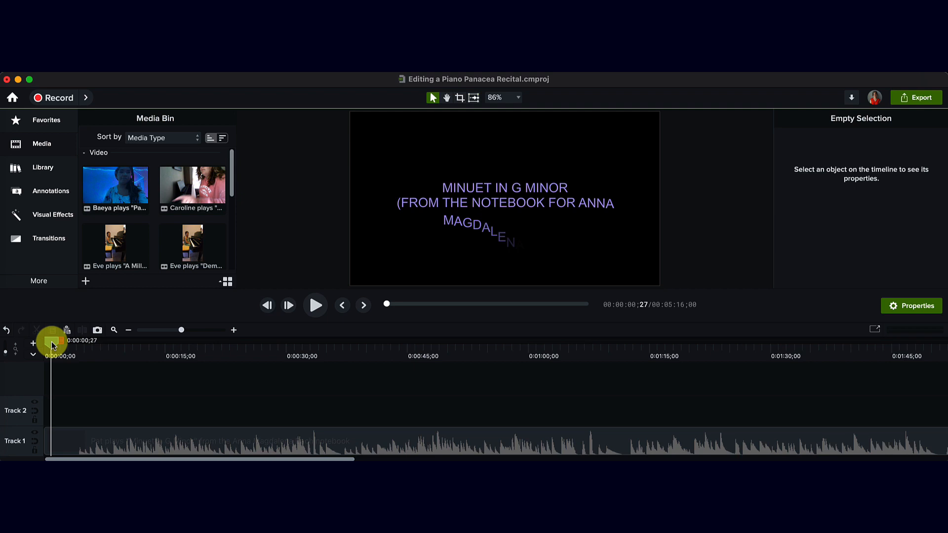
pyautogui.press('space')
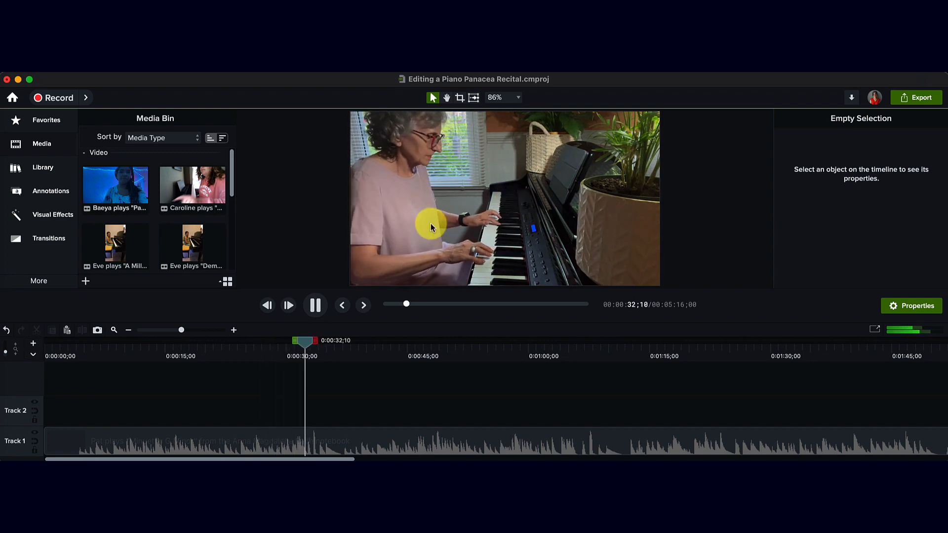
pyautogui.click(315, 306)
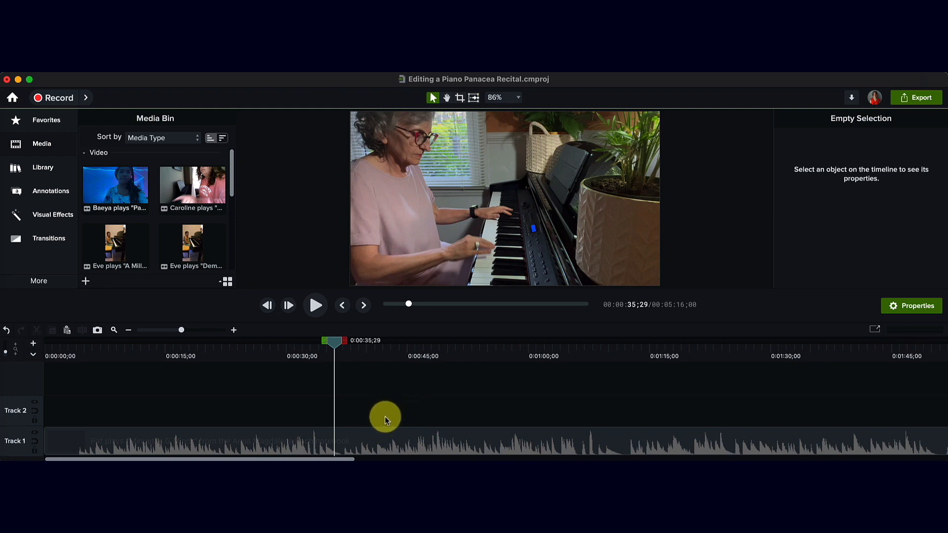
# Step: Play the timeline from about 0:02:17 across the cut between the "Minuet in G Minor" and "Part of Your World" clips
pyautogui.hscroll(15, 384, 418)
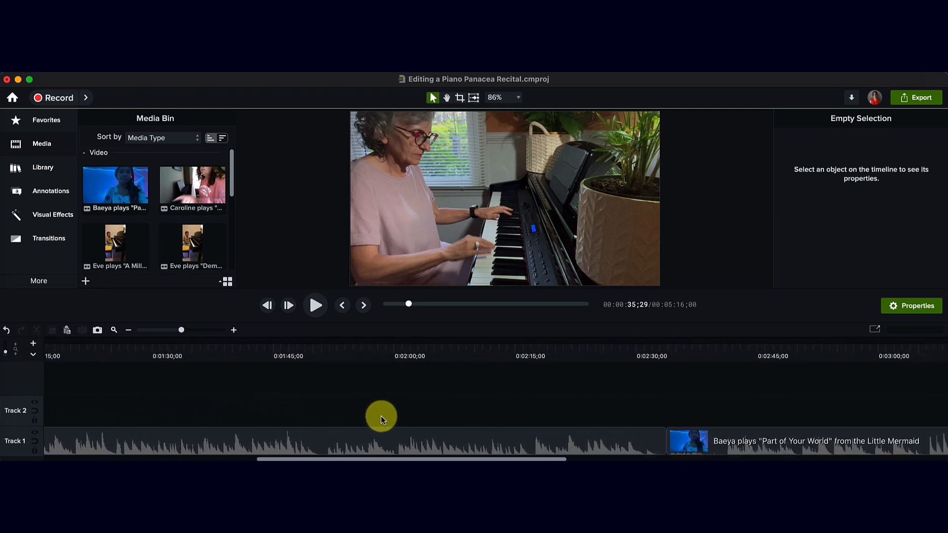
pyautogui.hscroll(8, 380, 420)
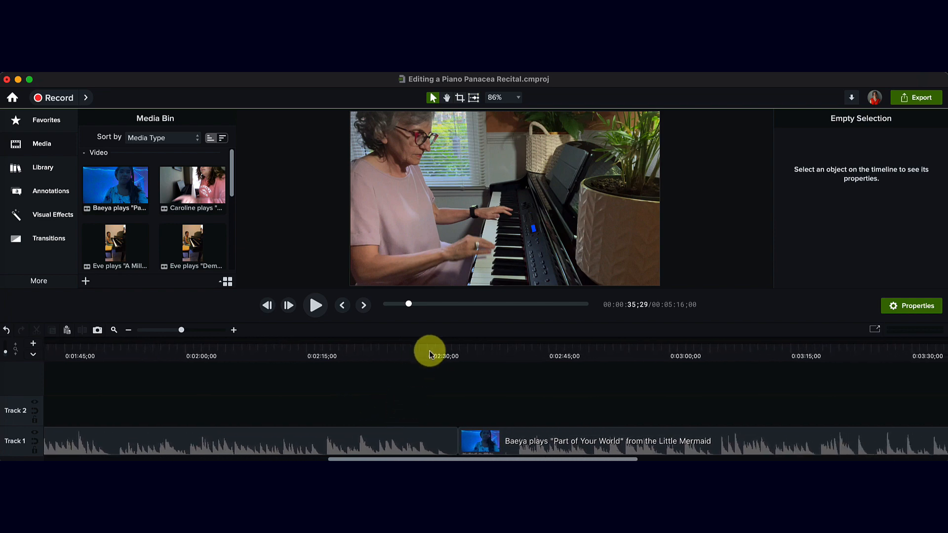
pyautogui.moveTo(428, 353); pyautogui.dragTo(326, 358)
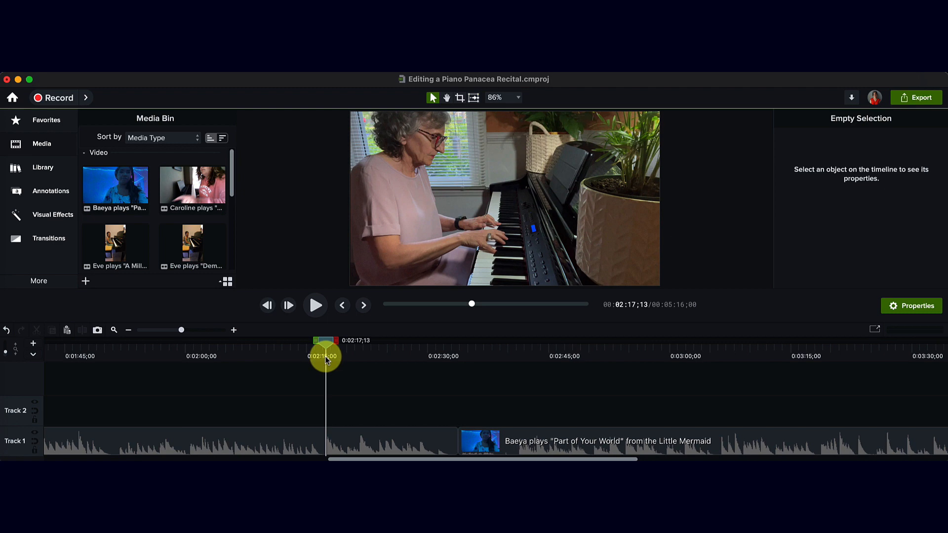
pyautogui.press('space')
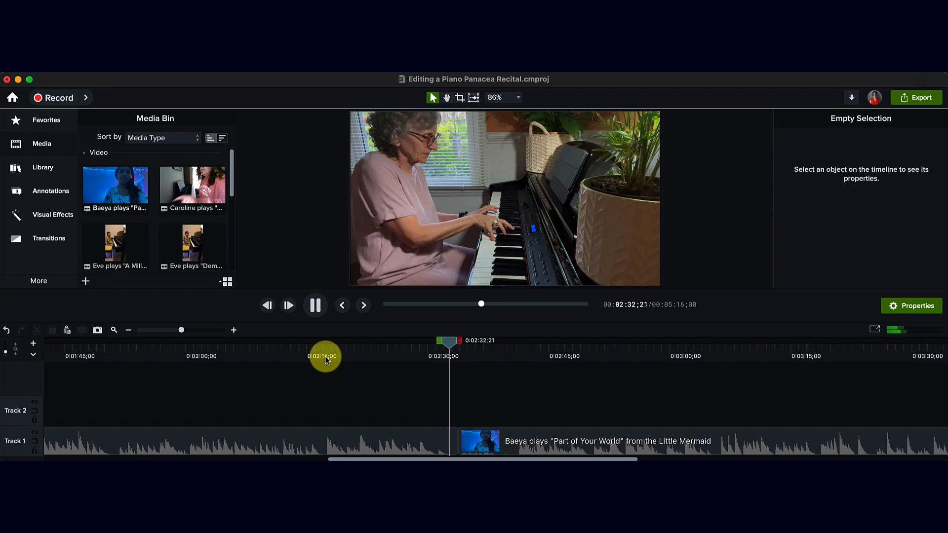
pyautogui.press('space')
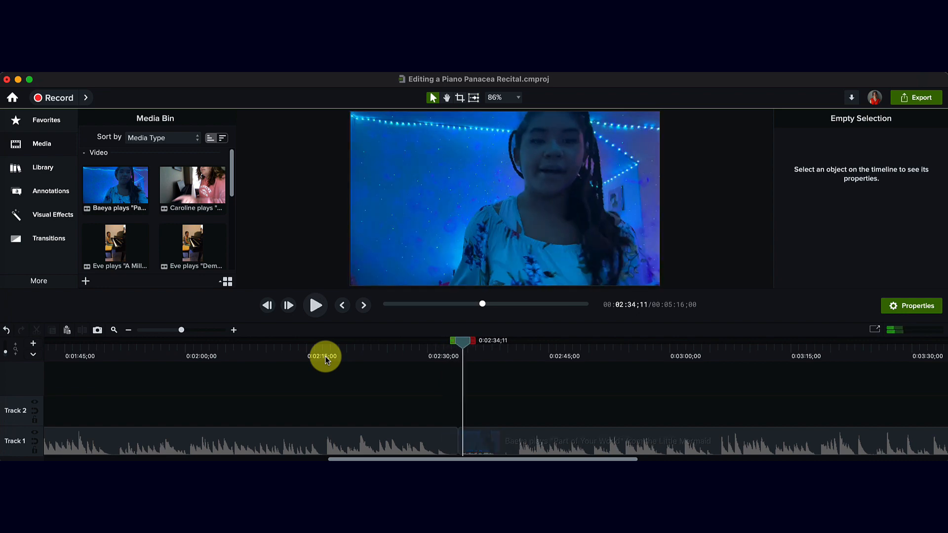
pyautogui.click(432, 348)
pyautogui.press('space')
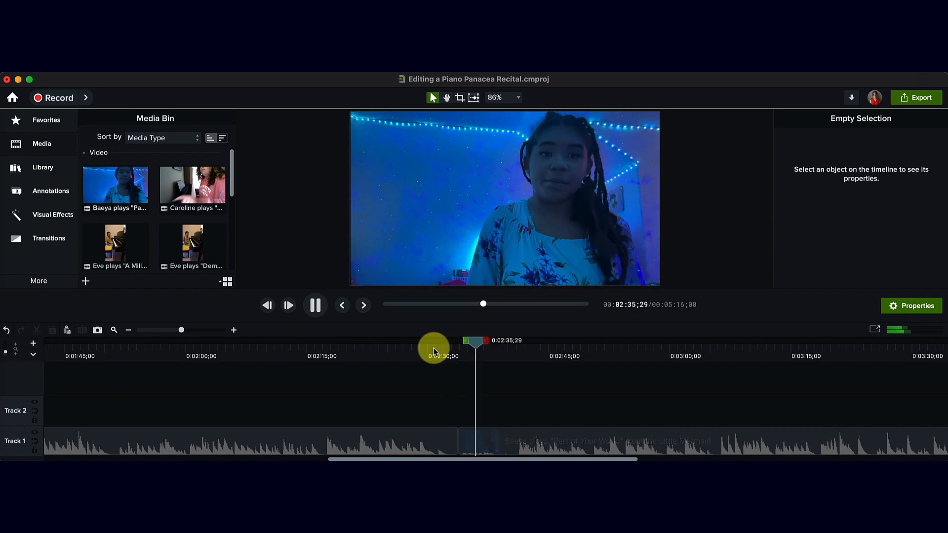
pyautogui.press('space')
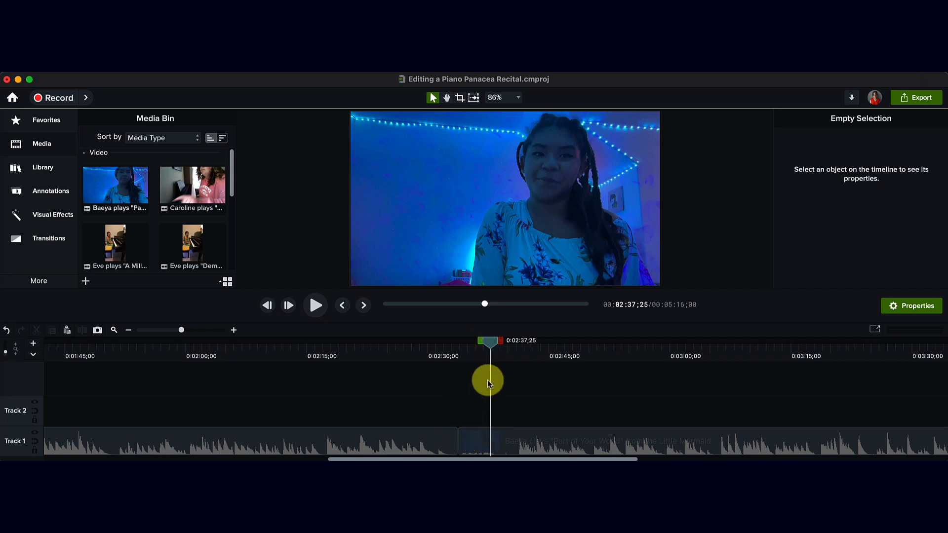
# Step: Move the playhead to 0:02:32;02, just before the cut between the clips, and display the available transitions
pyautogui.moveTo(485, 349); pyautogui.dragTo(444, 356)
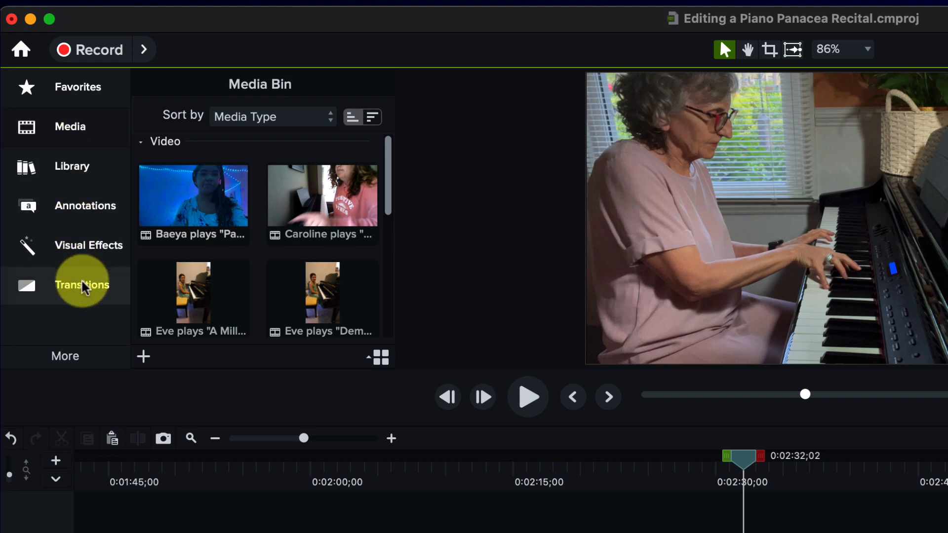
pyautogui.click(60, 356)
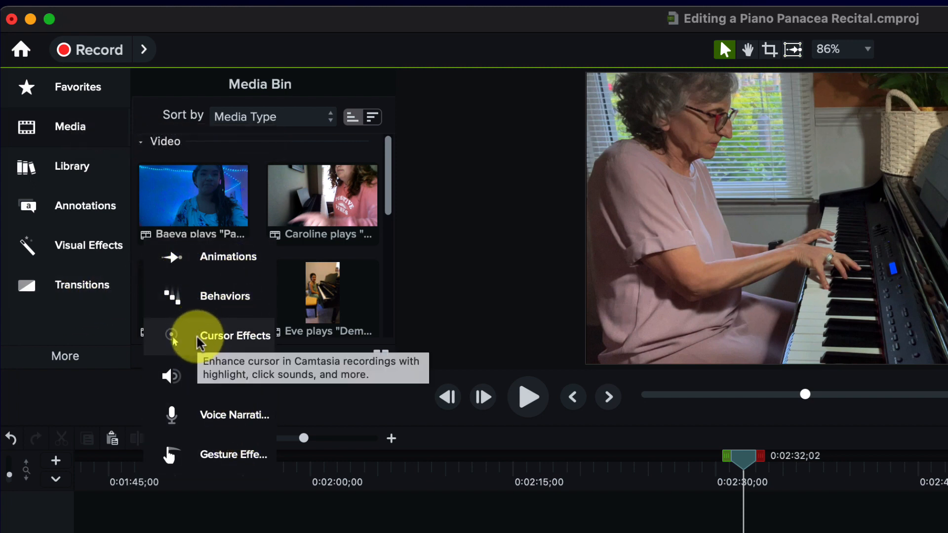
pyautogui.click(68, 293)
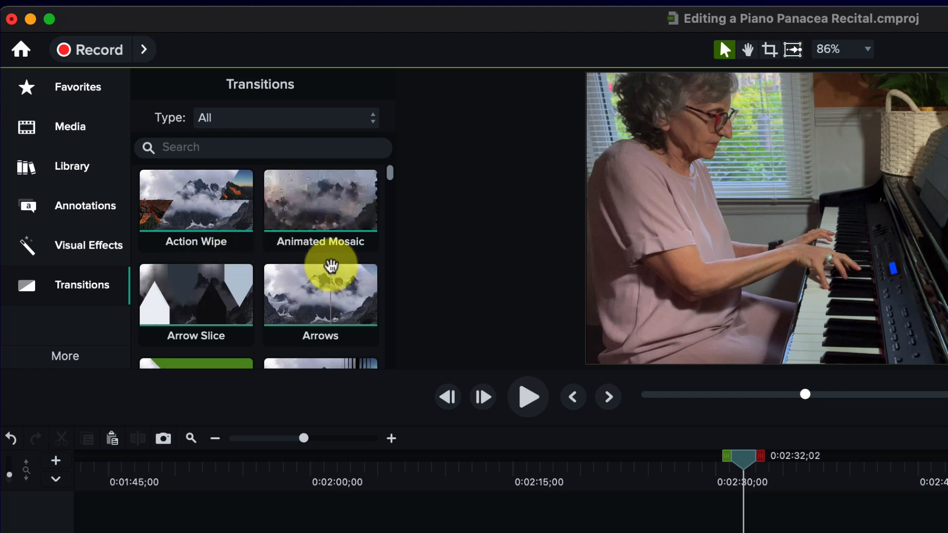
# Step: Browse the full transitions collection to examine the available effects
pyautogui.scroll(-12, 261, 249)
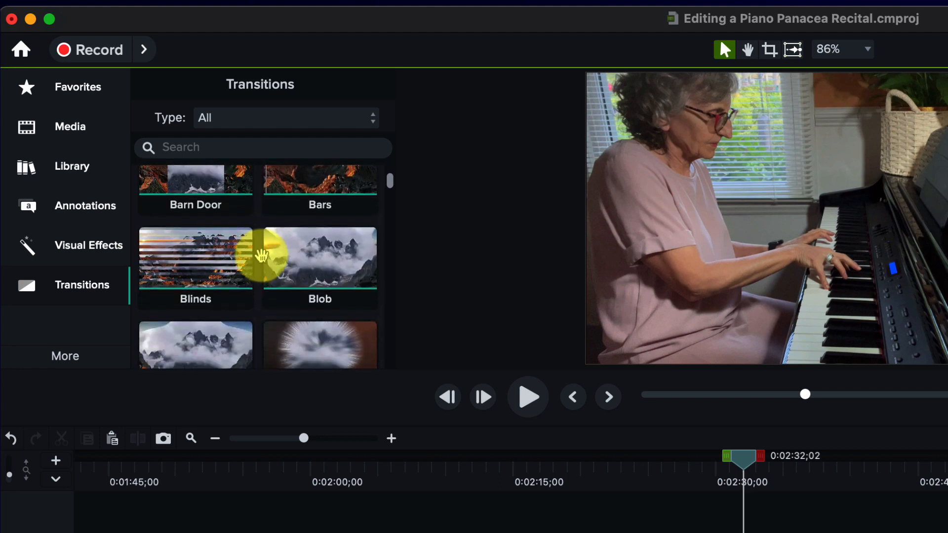
pyautogui.scroll(-15, 262, 256)
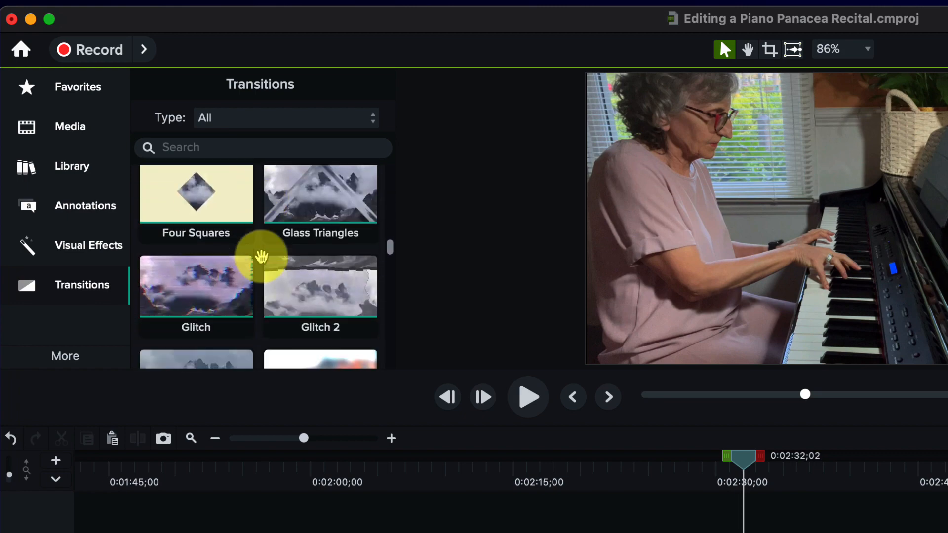
pyautogui.scroll(-10, 261, 255)
pyautogui.scroll(-4, 261, 256)
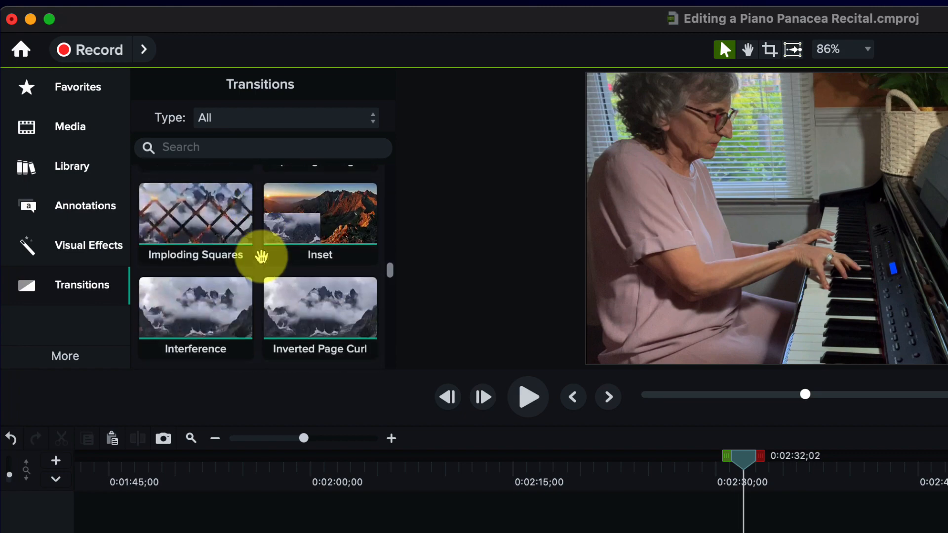
pyautogui.scroll(-20, 262, 255)
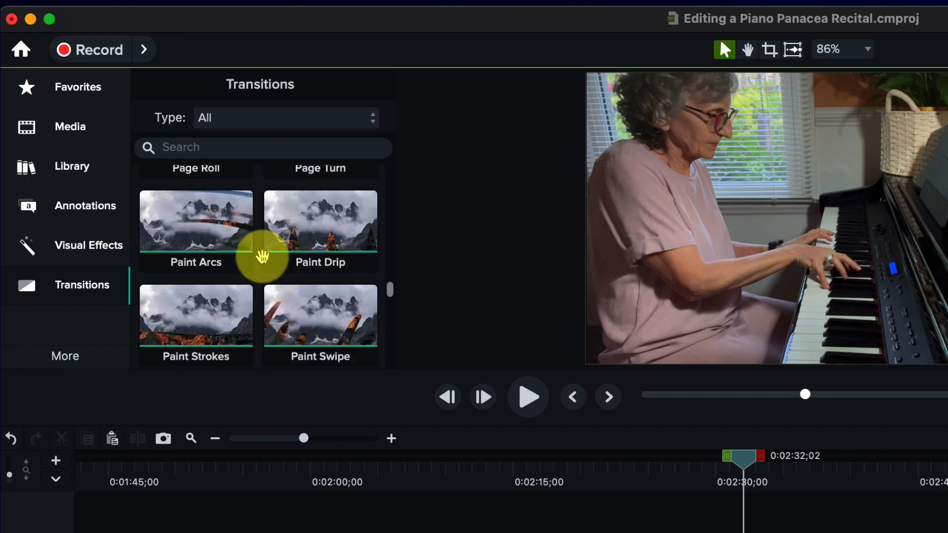
pyautogui.scroll(-10, 262, 256)
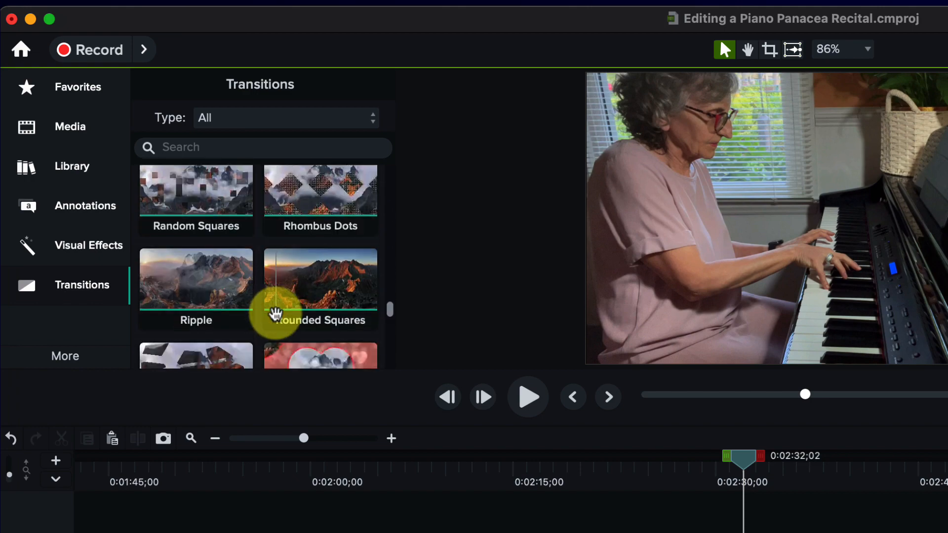
pyautogui.scroll(-20, 275, 314)
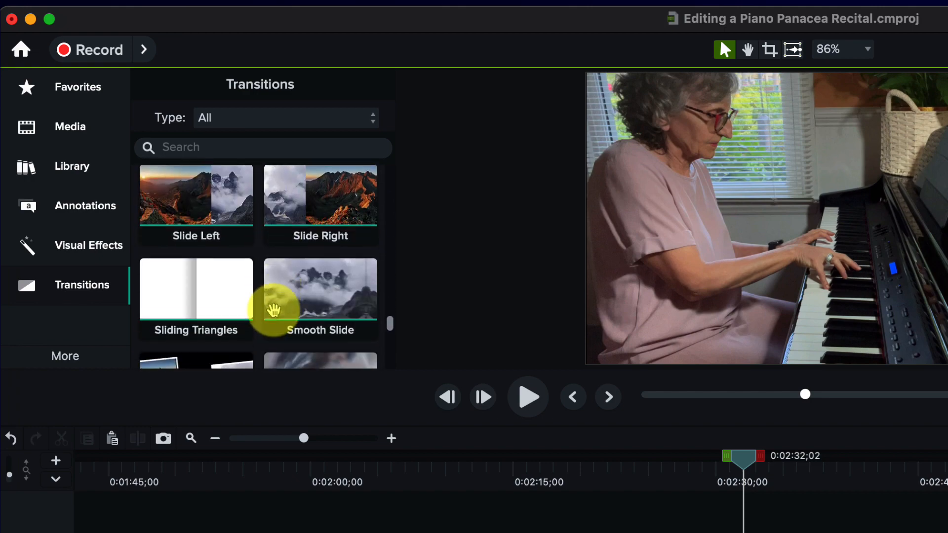
pyautogui.scroll(-5, 274, 310)
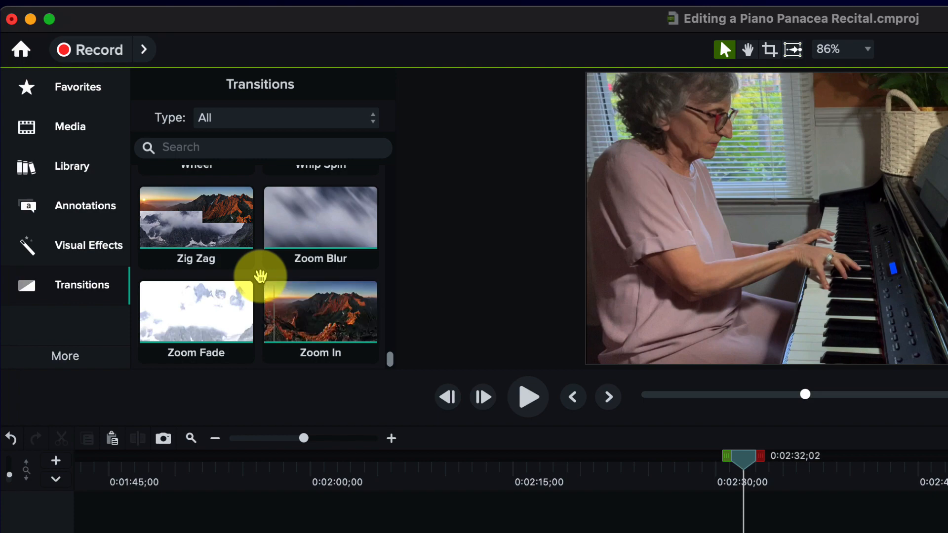
pyautogui.scroll(10, 259, 274)
pyautogui.scroll(4, 255, 284)
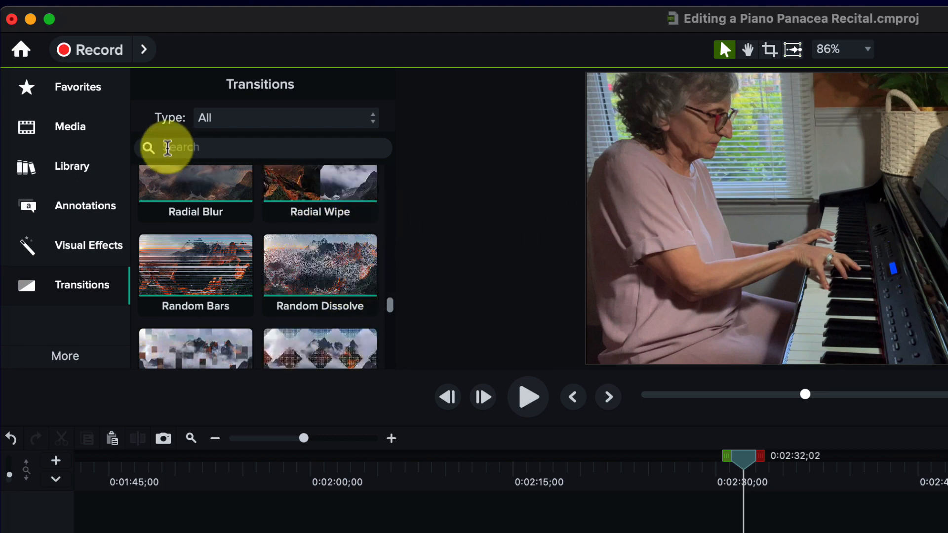
# Step: Search the transitions for "fade" and look through the matching effects
pyautogui.click(173, 147)
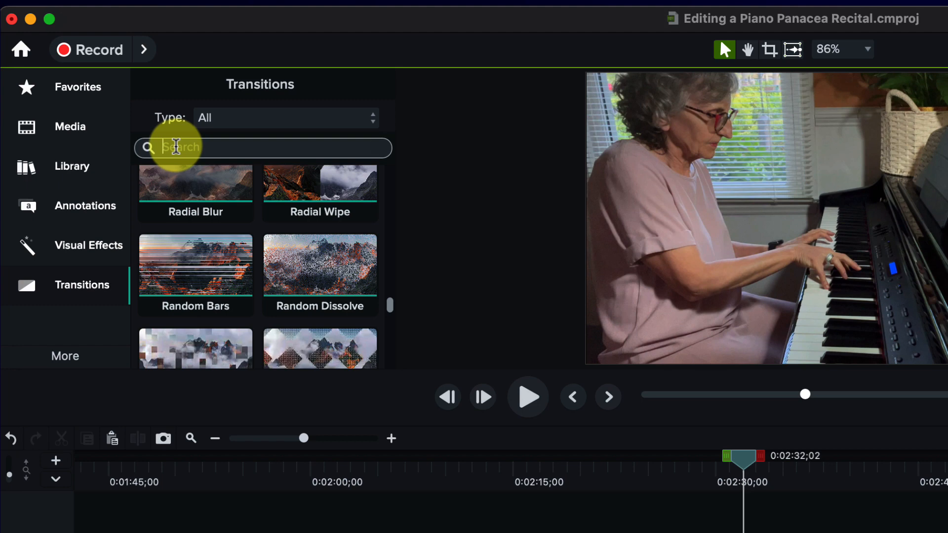
pyautogui.click(176, 146)
pyautogui.write('fade')
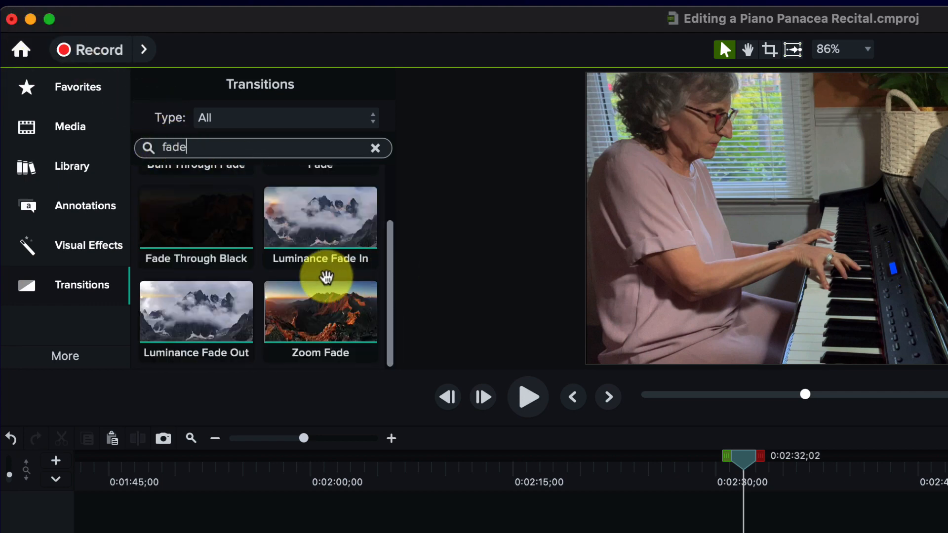
pyautogui.scroll(3, 328, 274)
pyautogui.scroll(-4, 328, 275)
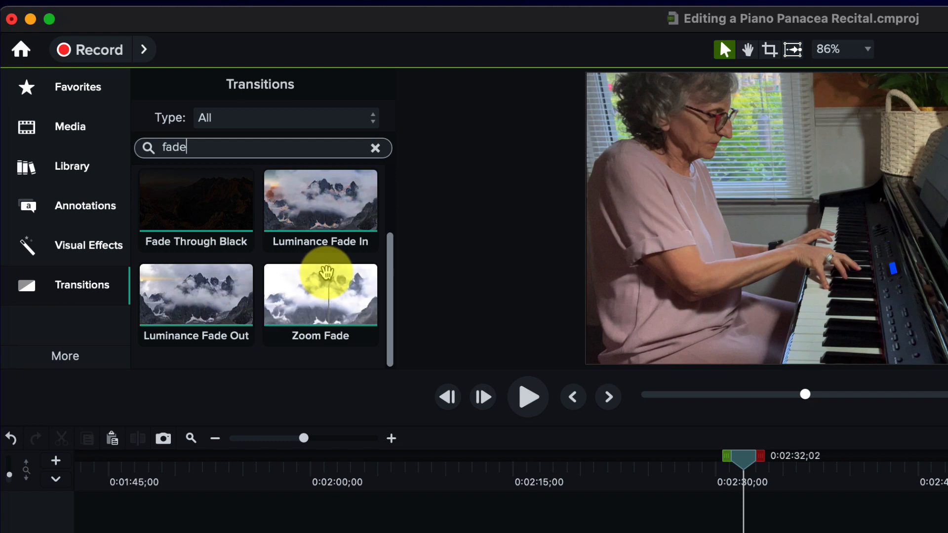
# Step: Add the Fade transition at the cut between the "Minuet in G Minor" and "Part of Your World" clips on Track 1
pyautogui.scroll(2, 302, 282)
pyautogui.scroll(3, 309, 242)
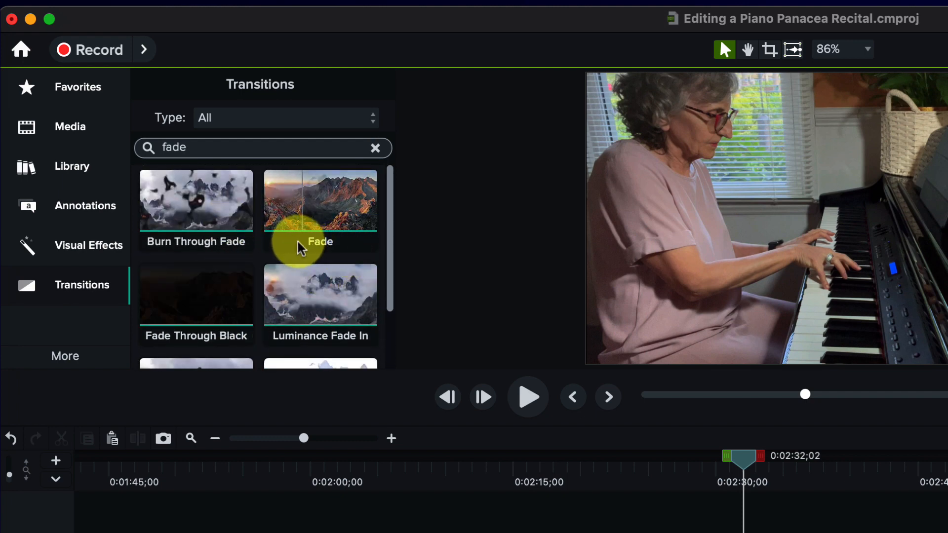
pyautogui.scroll(-2, 299, 246)
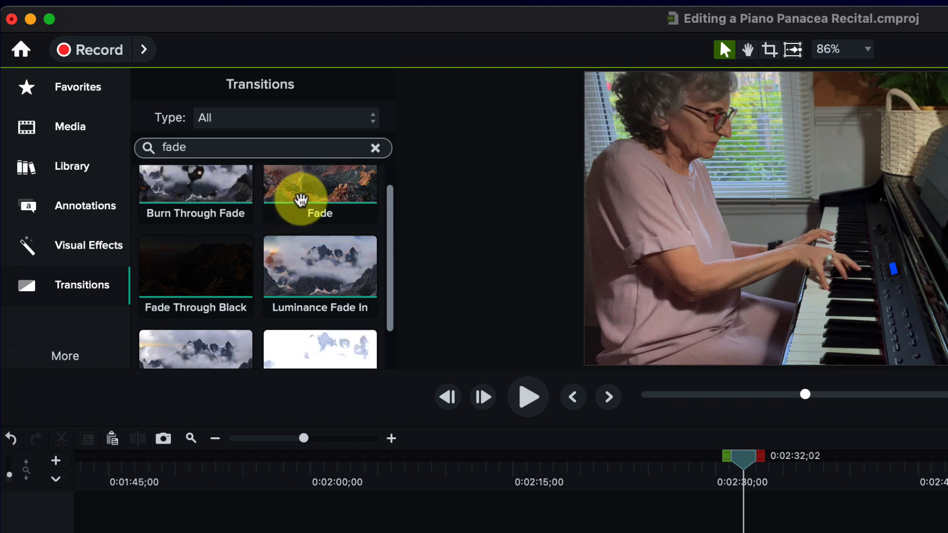
pyautogui.scroll(2, 314, 198)
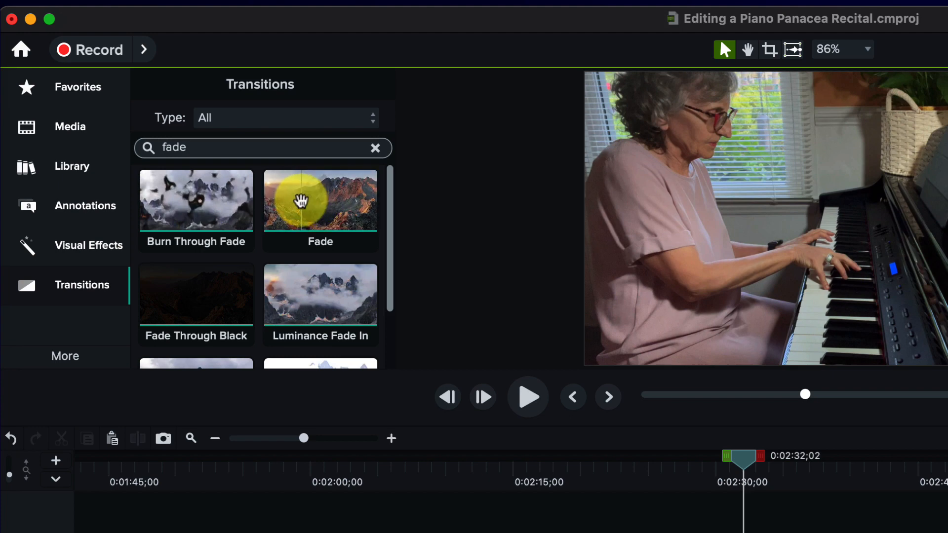
pyautogui.click(300, 202)
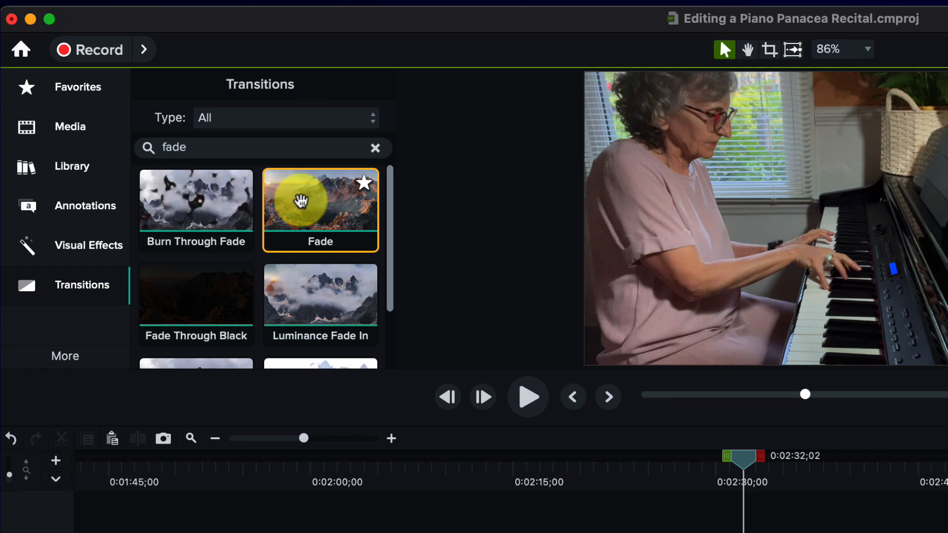
pyautogui.moveTo(301, 202); pyautogui.dragTo(668, 496)
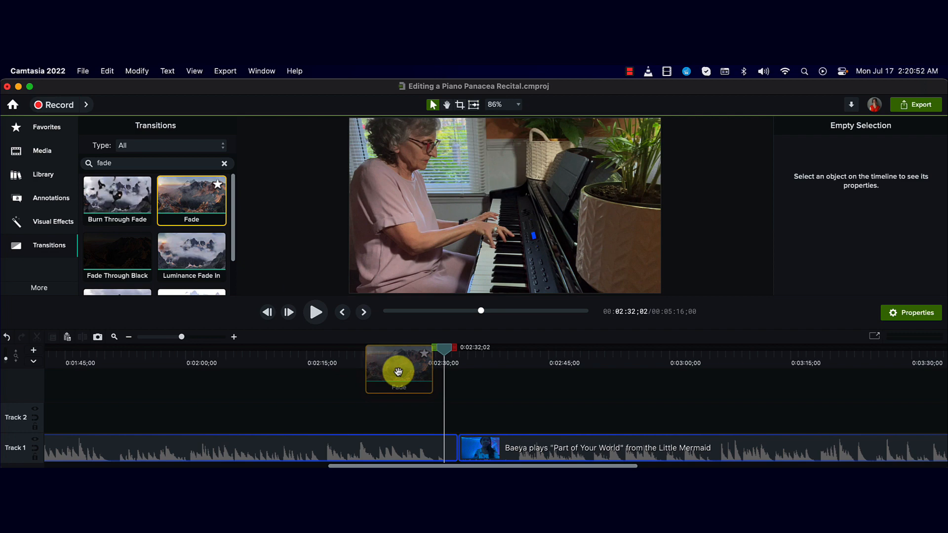
pyautogui.moveTo(398, 371); pyautogui.dragTo(460, 450)
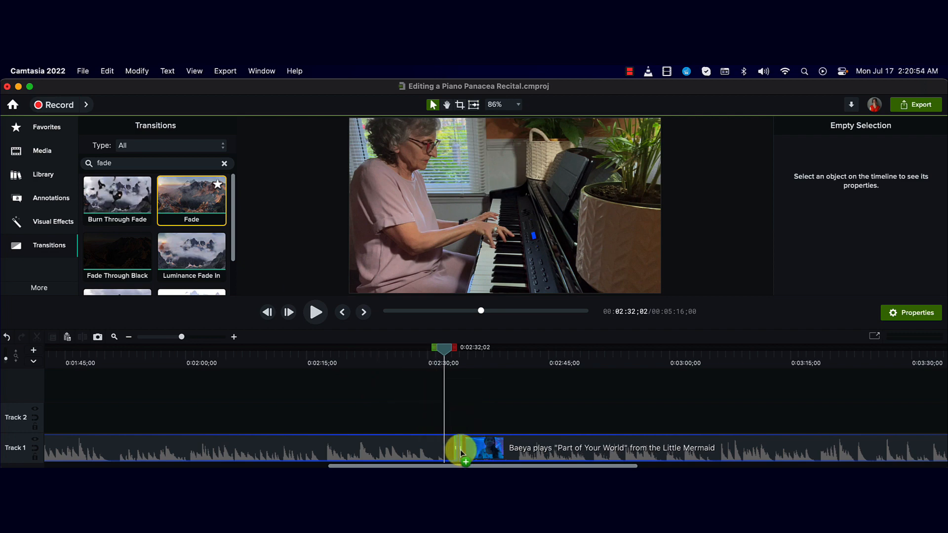
pyautogui.moveTo(460, 450); pyautogui.dragTo(461, 452)
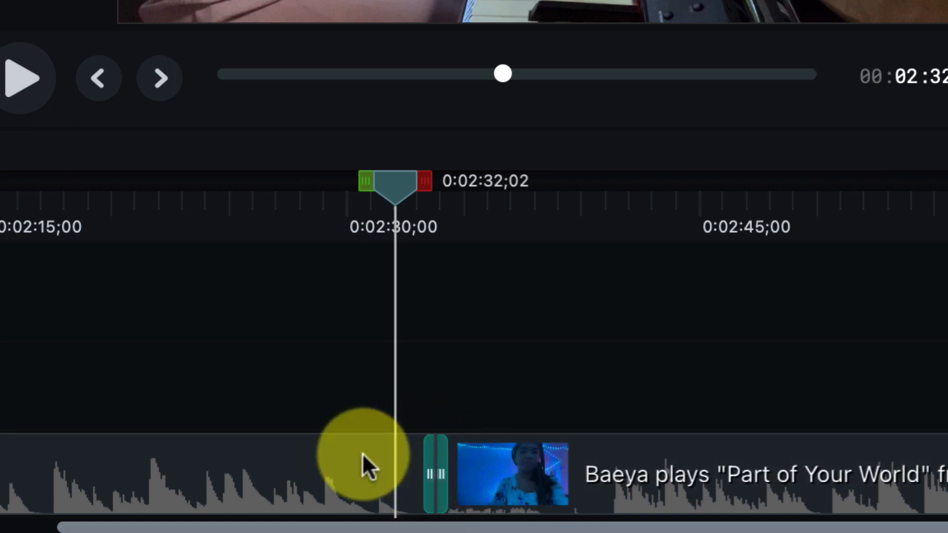
# Step: Select the Fade transition on the enlarged timeline and examine its alternative types, keeping Fade
pyautogui.press('super+equal')
pyautogui.press('super+equal')
pyautogui.press('super+equal')
pyautogui.press('super+equal')
pyautogui.press('super+equal')
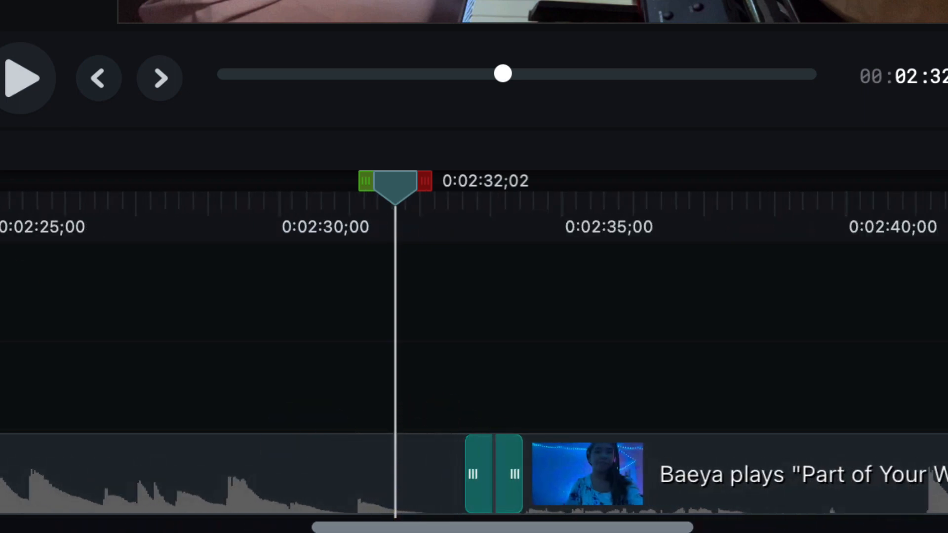
pyautogui.press('super+equal')
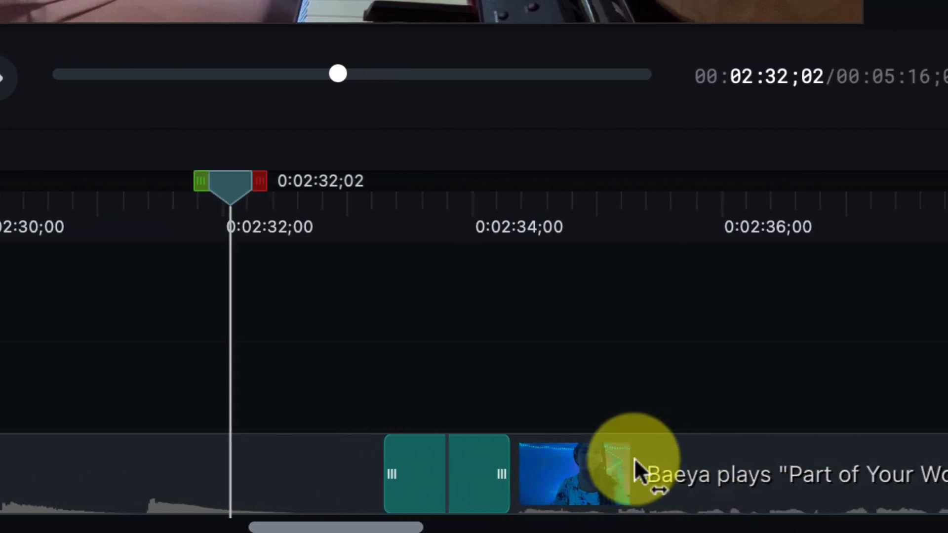
pyautogui.click(392, 476)
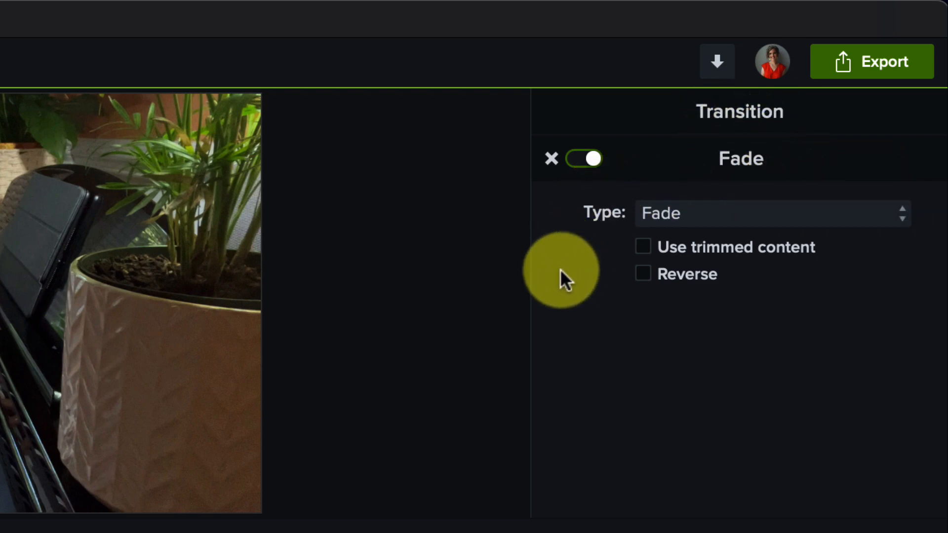
pyautogui.click(787, 212)
pyautogui.moveTo(793, 252)
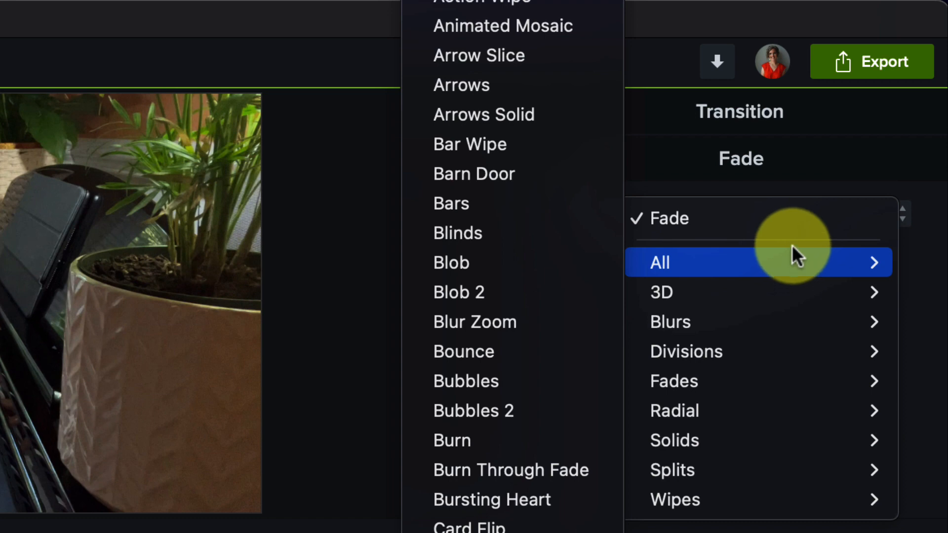
pyautogui.click(782, 214)
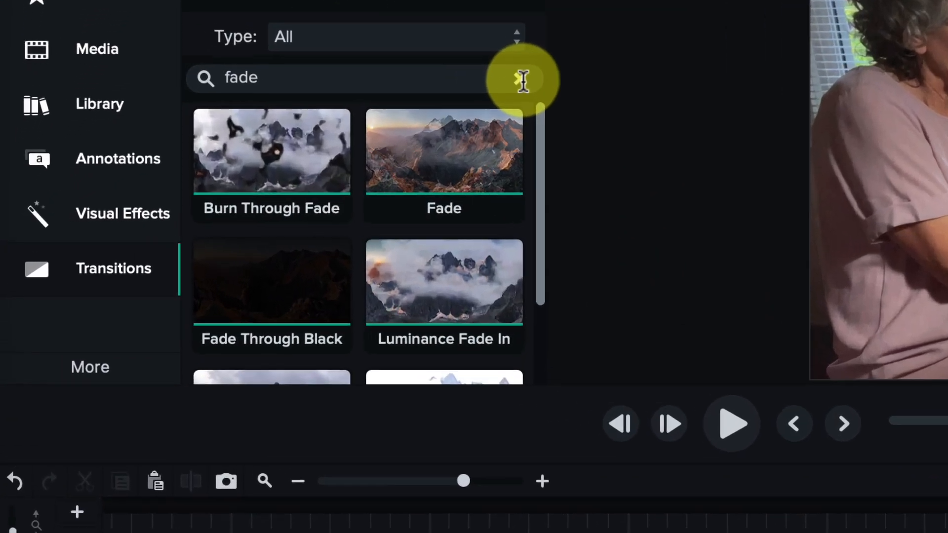
# Step: Clear the transition search and look through the full collection of effects
pyautogui.click(224, 163)
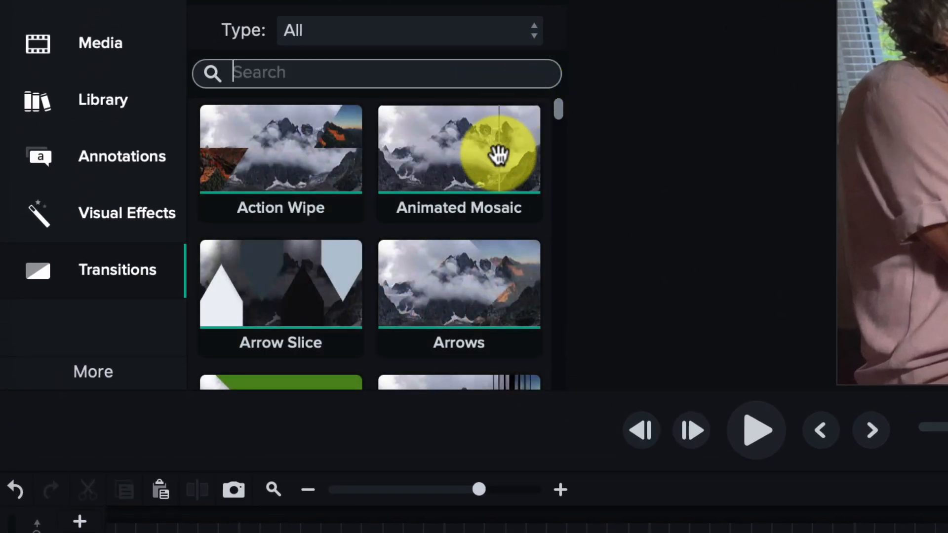
pyautogui.scroll(-2, 498, 153)
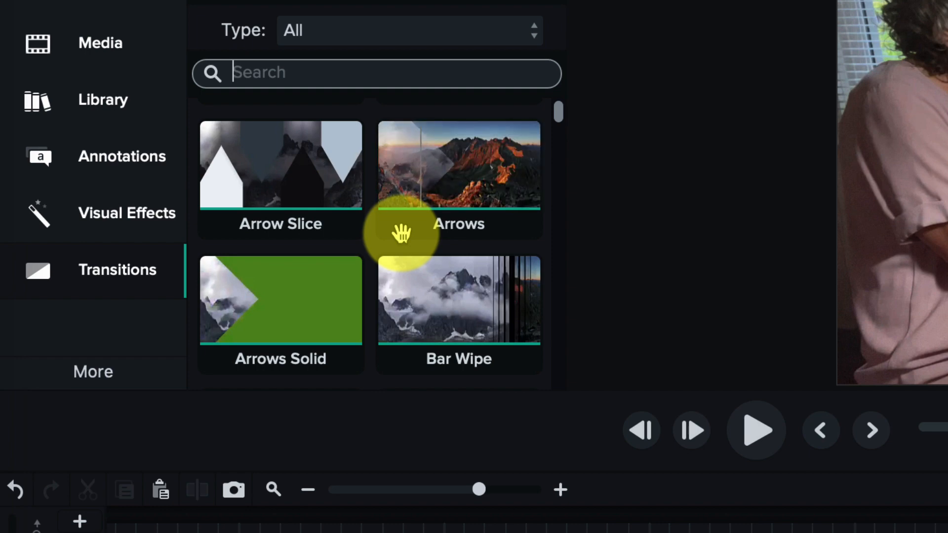
pyautogui.scroll(-1, 401, 233)
pyautogui.scroll(1, 410, 229)
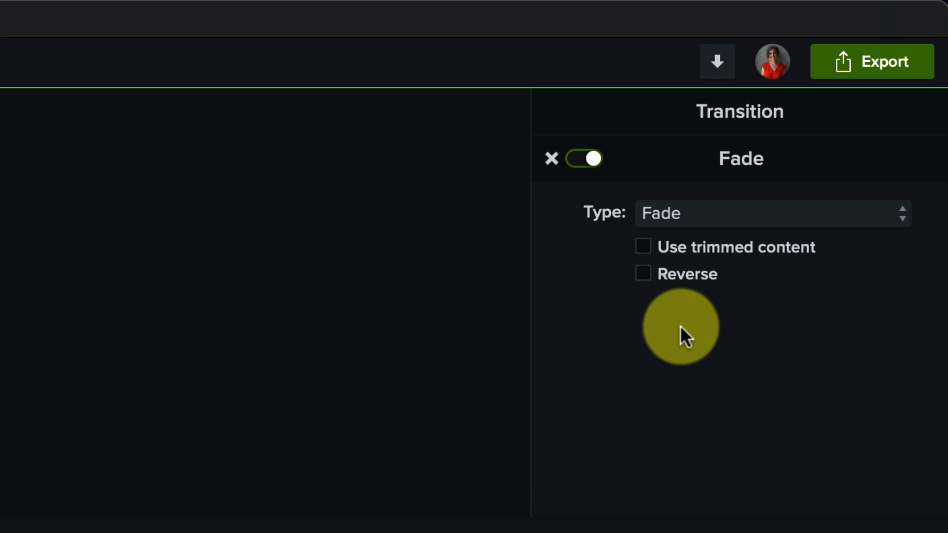
pyautogui.moveTo(740, 253)
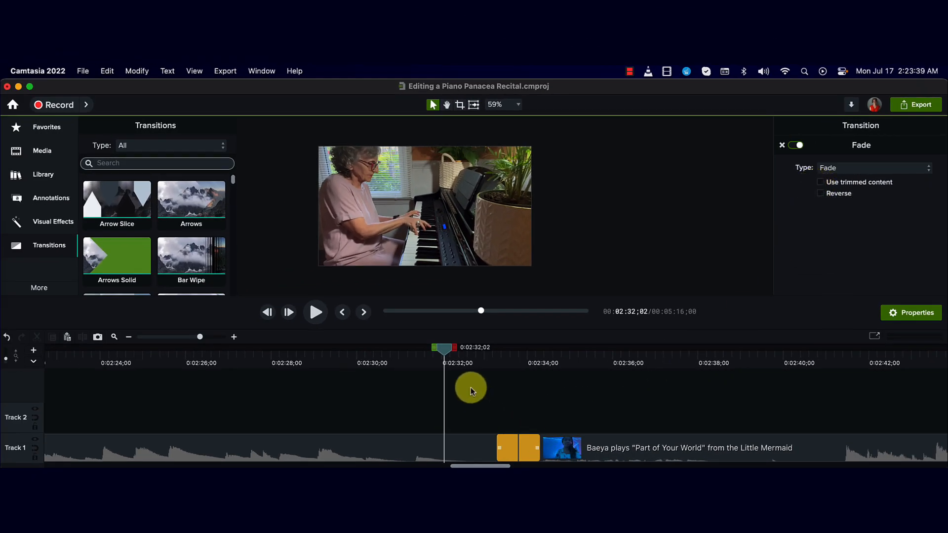
# Step: Preview the Fade transition by playing from 0:02:31;00 across the cut, and park the playhead at 0:02:33;24
pyautogui.moveTo(441, 347); pyautogui.dragTo(410, 348)
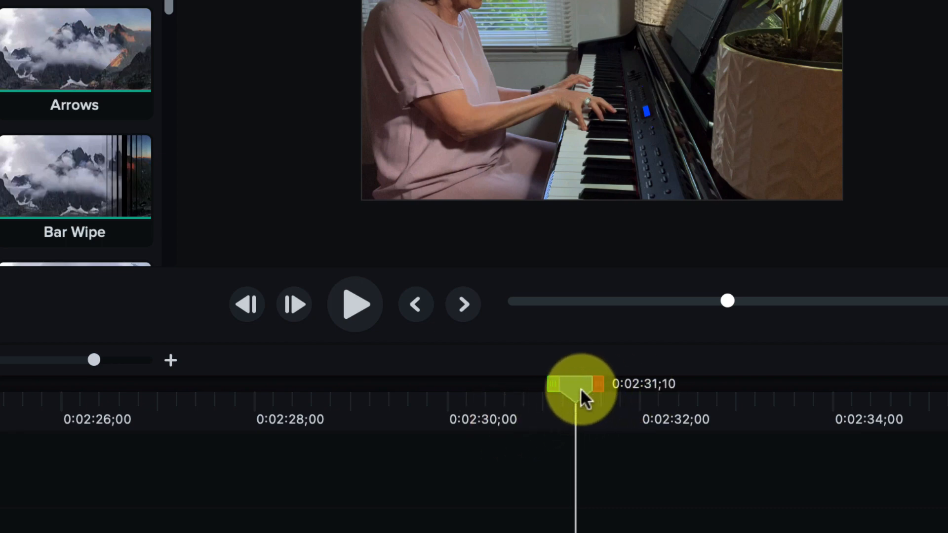
pyautogui.moveTo(579, 387); pyautogui.dragTo(452, 390)
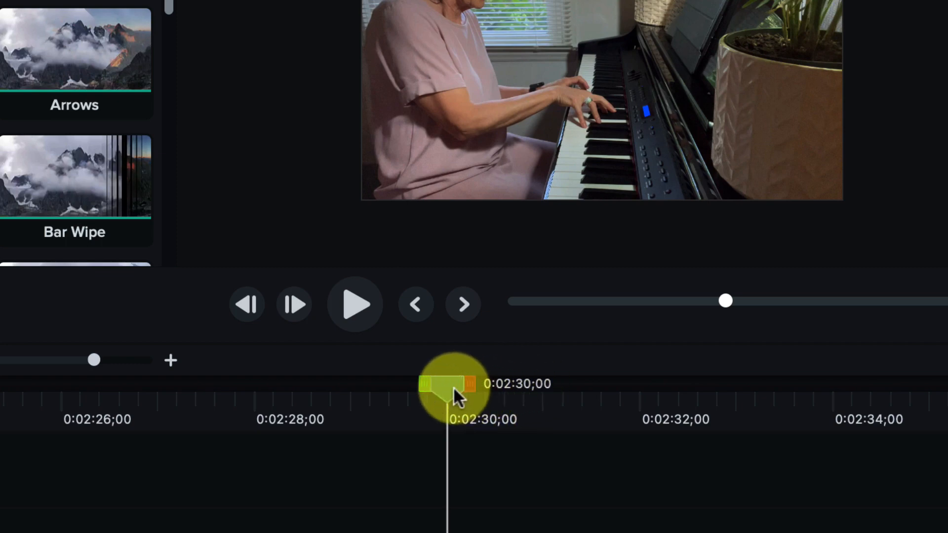
pyautogui.moveTo(454, 385); pyautogui.dragTo(550, 394)
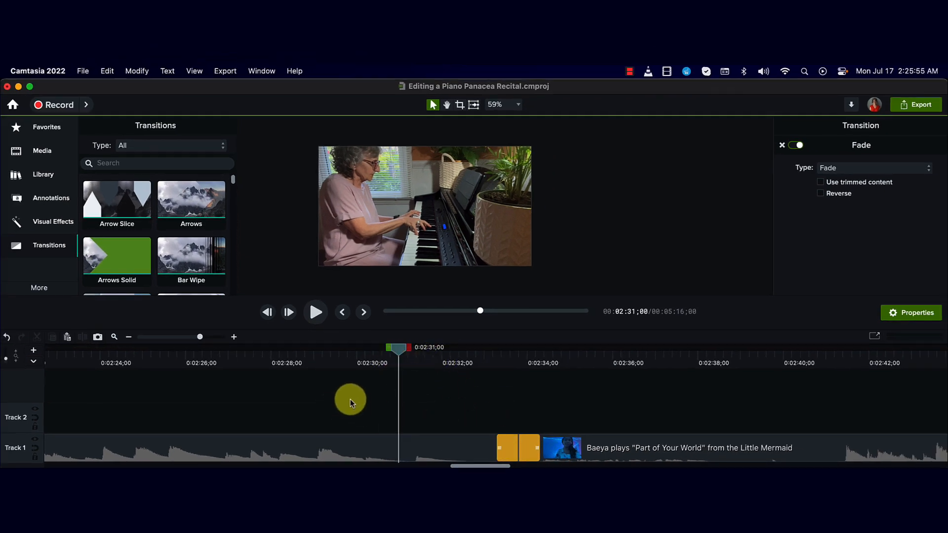
pyautogui.press('space')
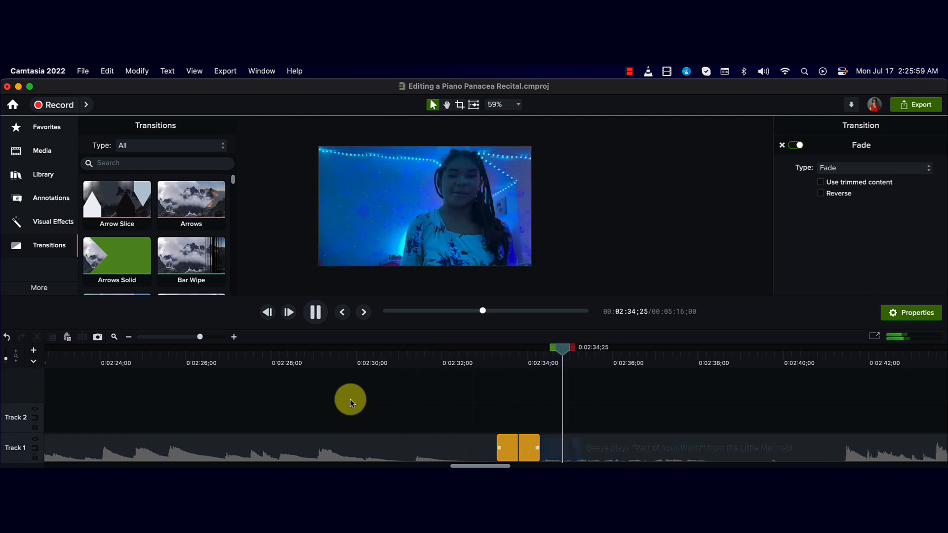
pyautogui.press('space')
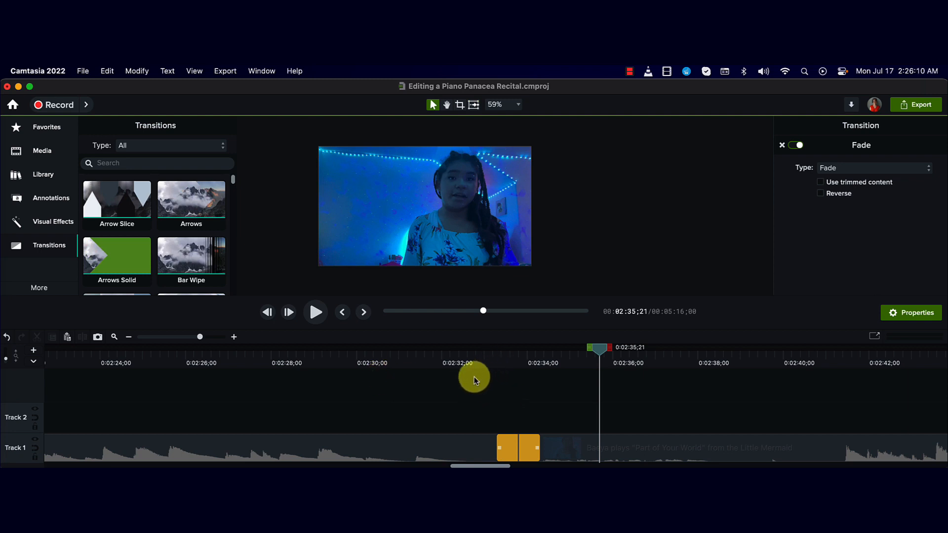
pyautogui.moveTo(512, 362); pyautogui.dragTo(518, 366)
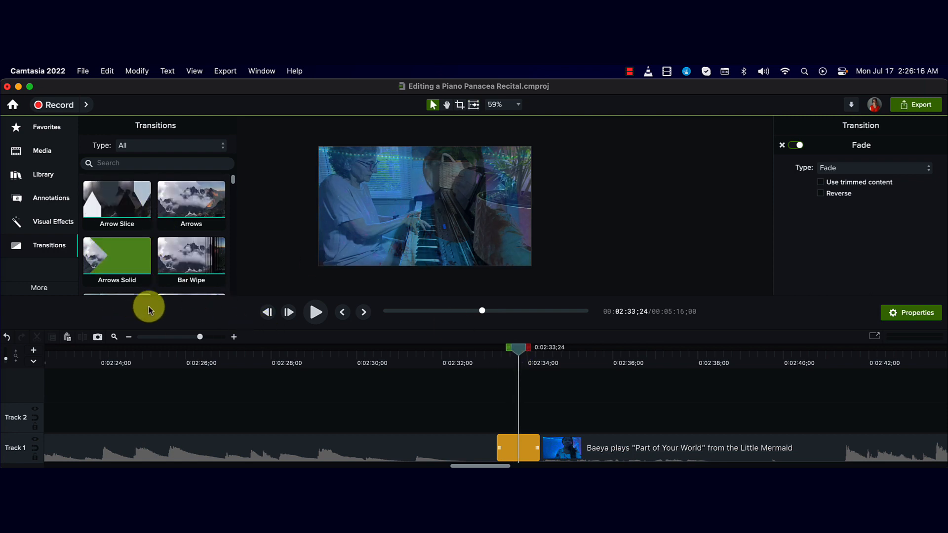
# Step: Replace the Fade transition between the two clips with the Arrows Solid transition
pyautogui.press('Delete')
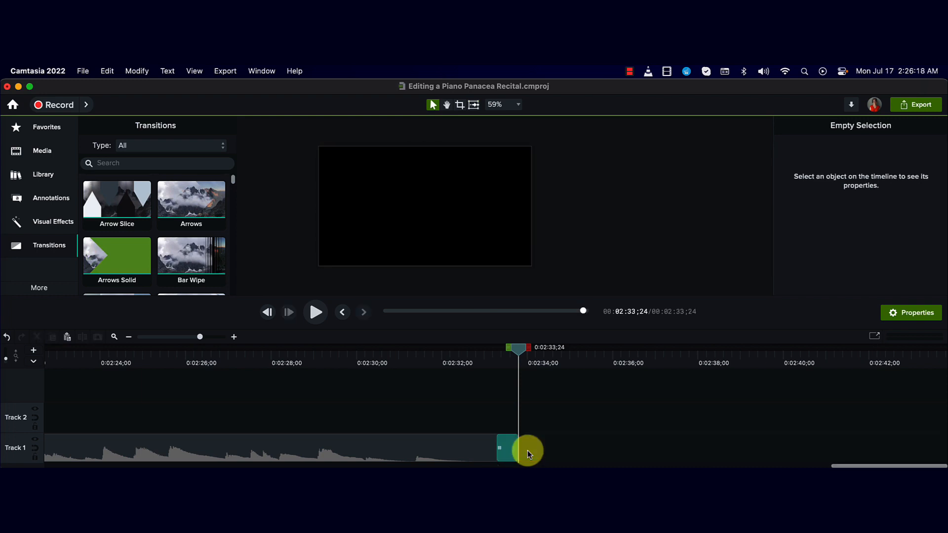
pyautogui.press('super+z')
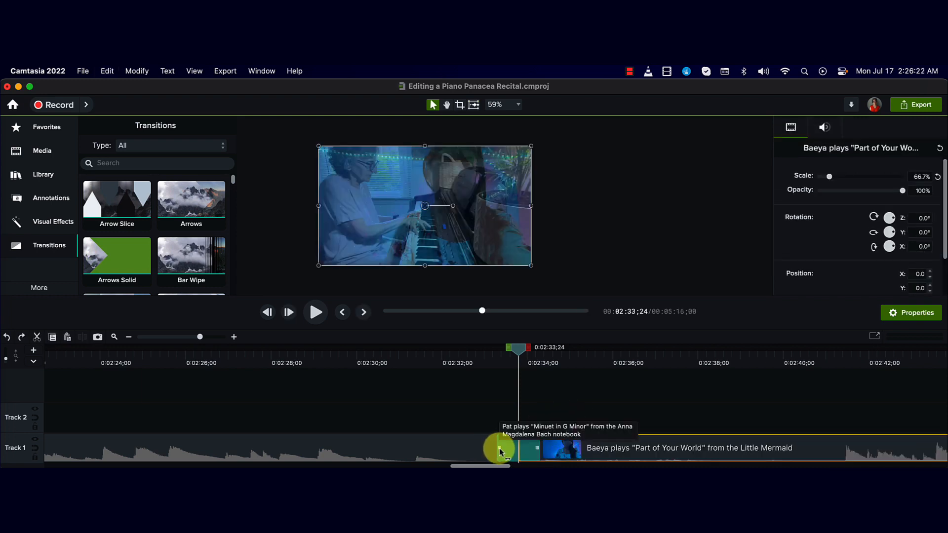
pyautogui.click(499, 448)
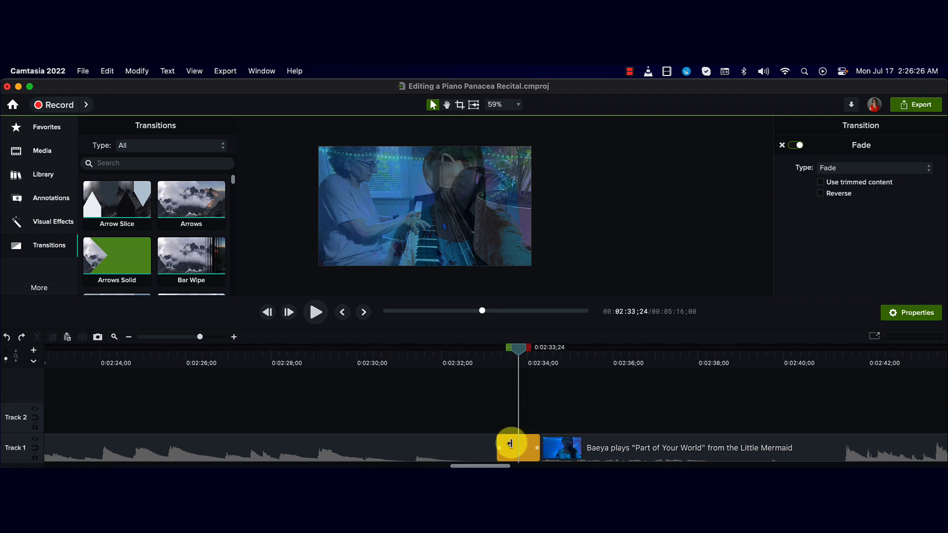
pyautogui.press('Delete')
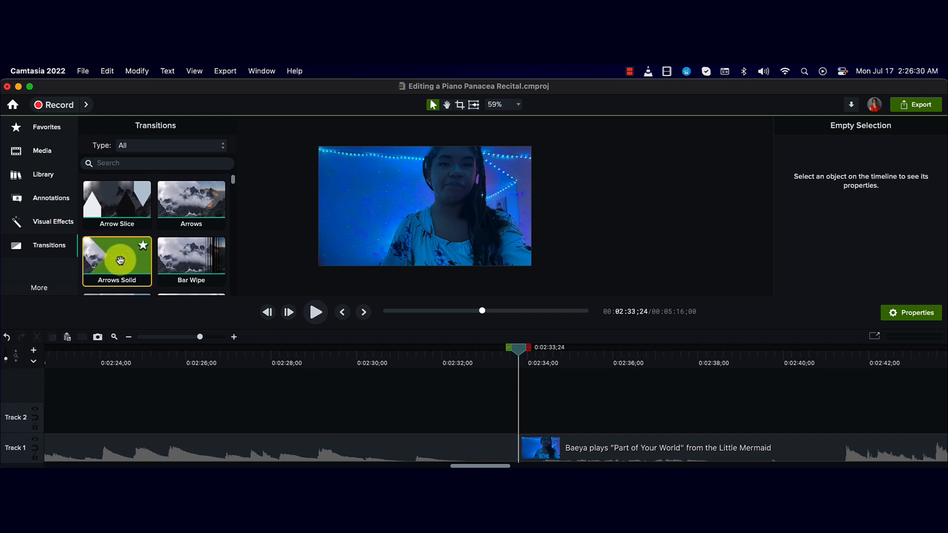
pyautogui.moveTo(126, 258); pyautogui.dragTo(491, 434)
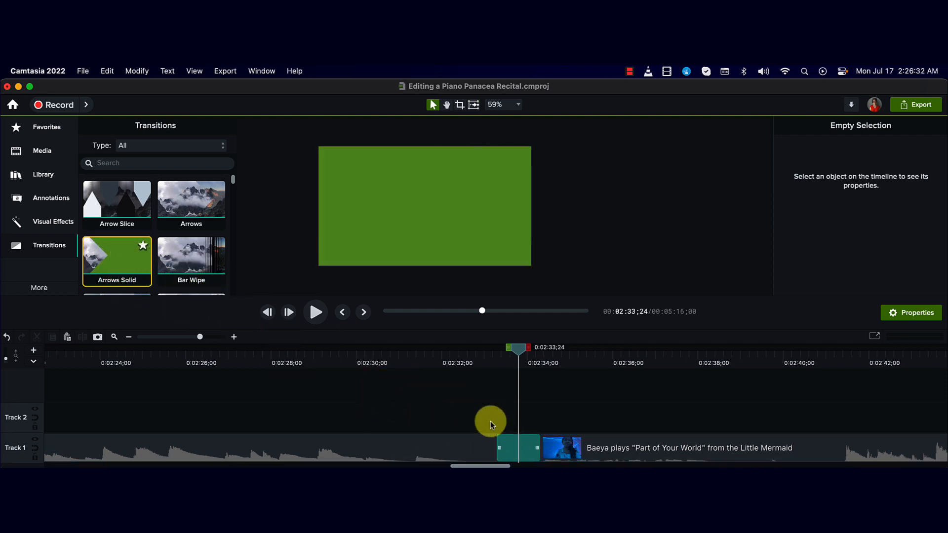
# Step: Play the timeline from 0:02:31;12 across the cut to preview the Arrows Solid transition
pyautogui.click(416, 360)
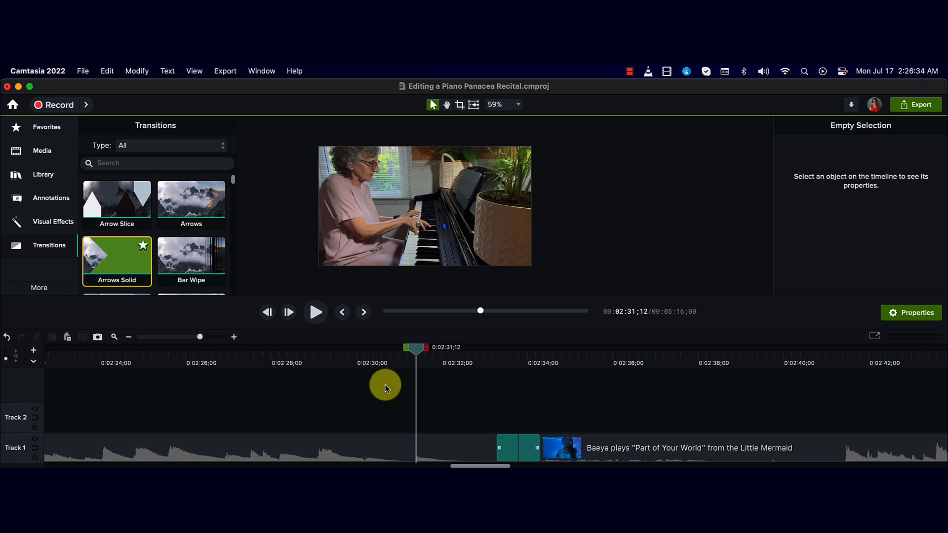
pyautogui.press('space')
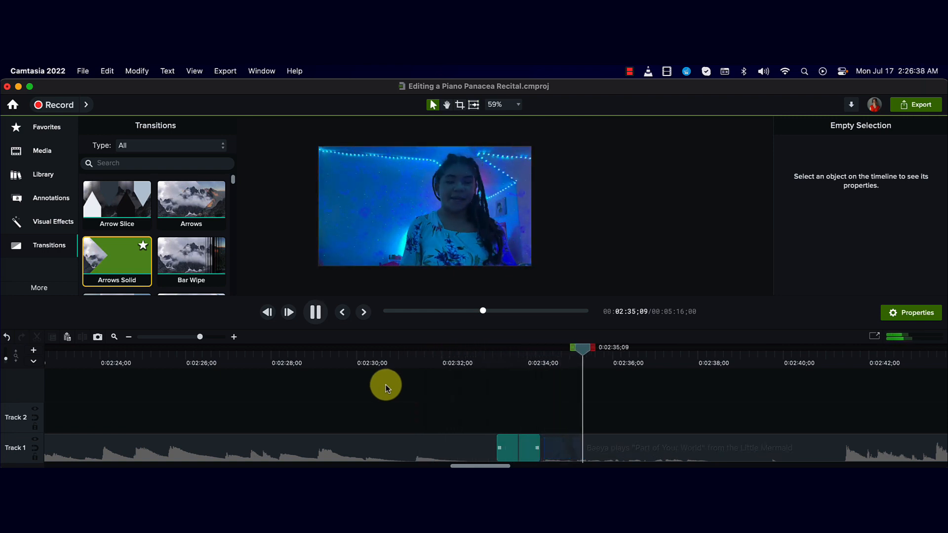
pyautogui.press('space')
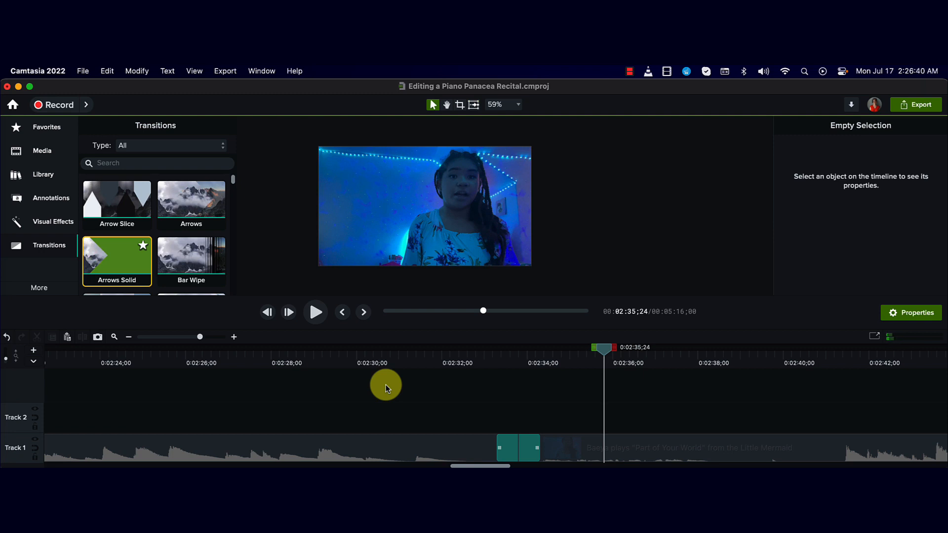